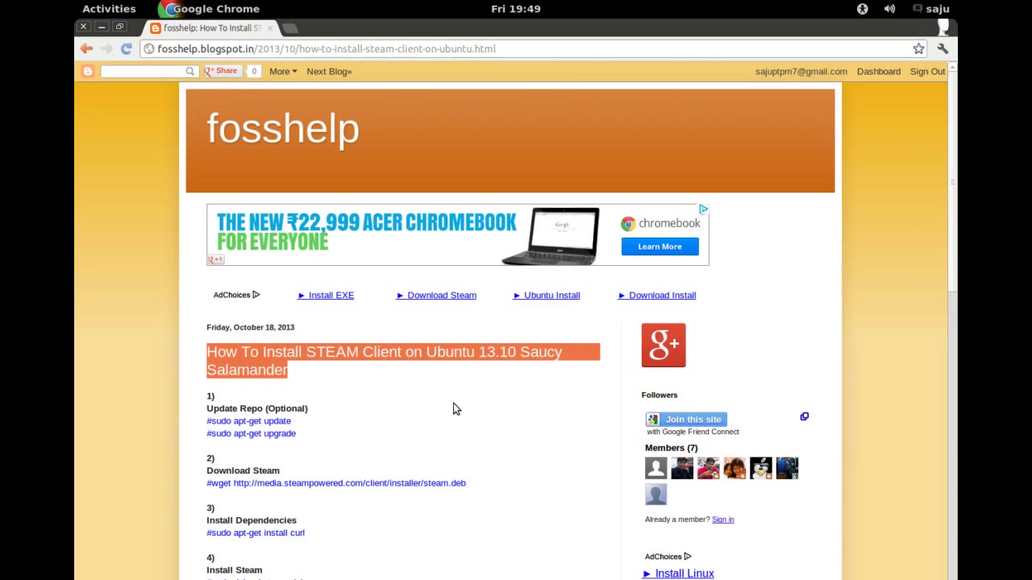
- Open the Activities overview to switch from Chrome's Steam tutorial to the VNC viewer window
key(super)
- Open a terminal in the Ubuntu VM and run lsb_release -a, highlighting release 13.10
click(322, 364)
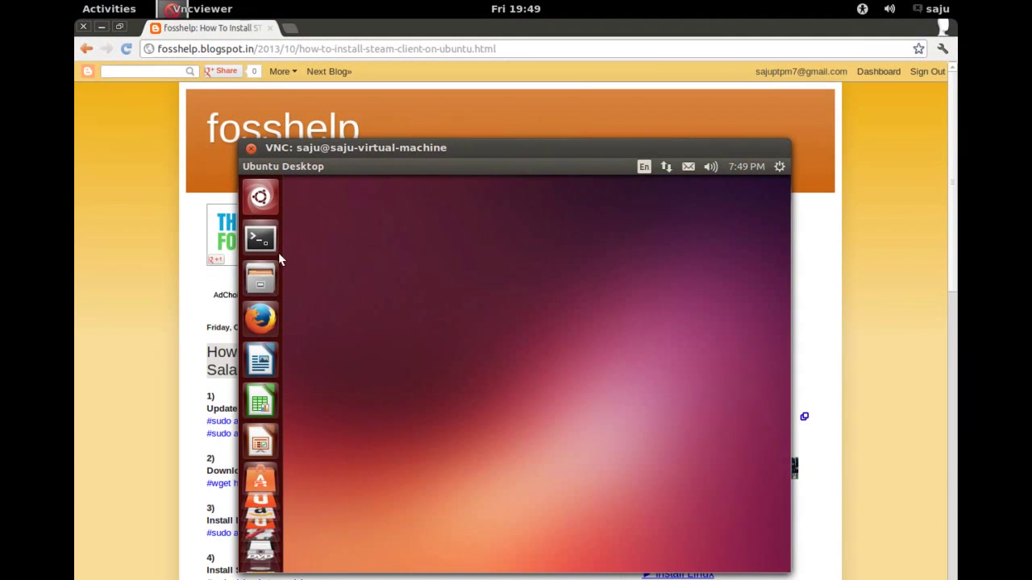
click(260, 238)
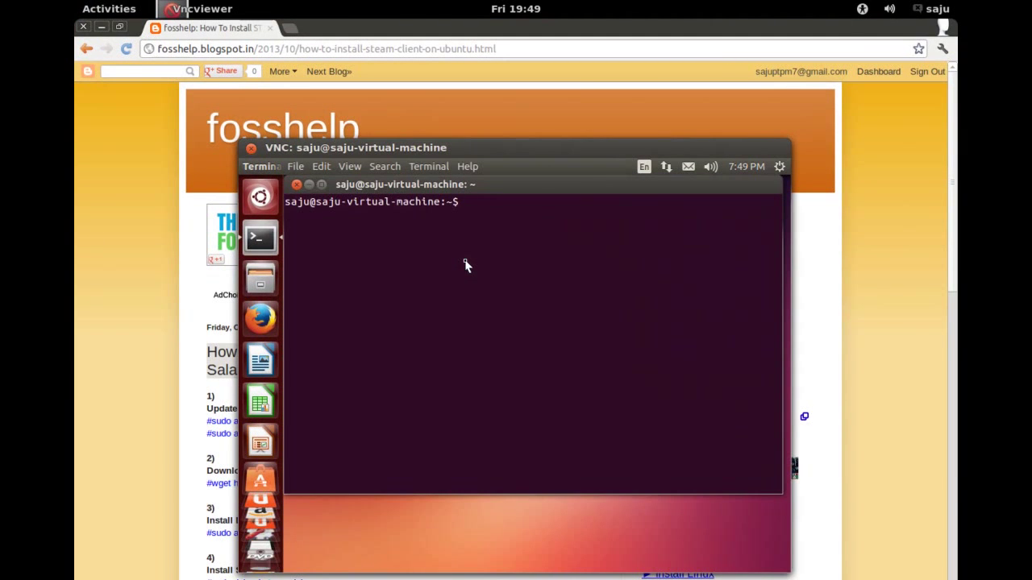
text(lsb_)
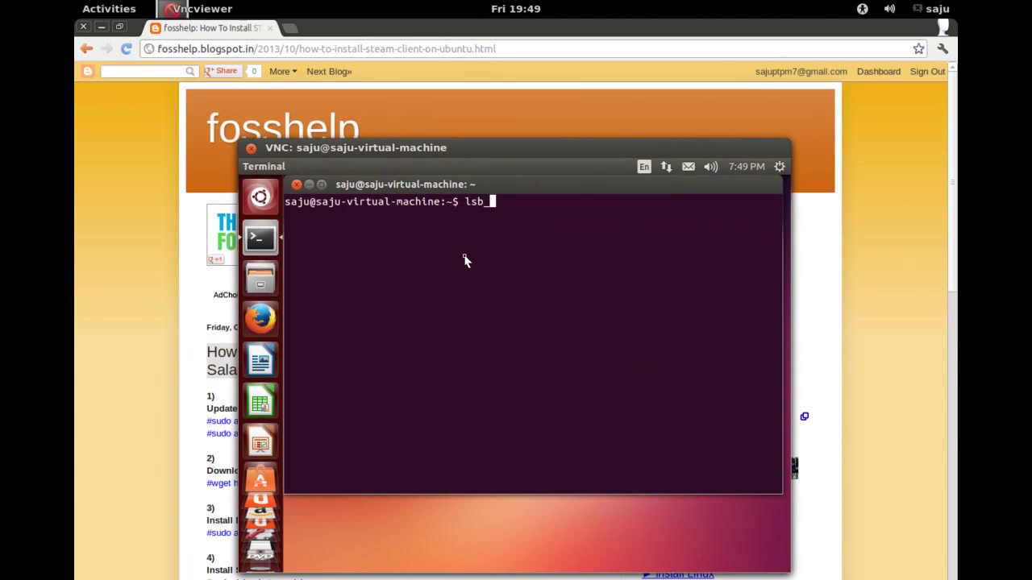
text(release -a)
key(Return)
key(Return)
key(Return)
key(Return)
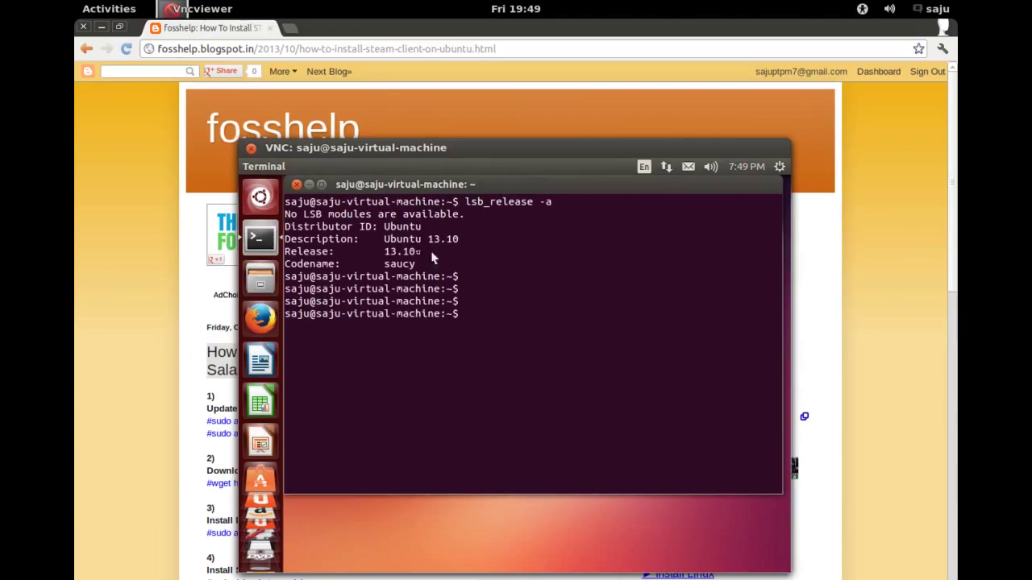
double_click(411, 255)
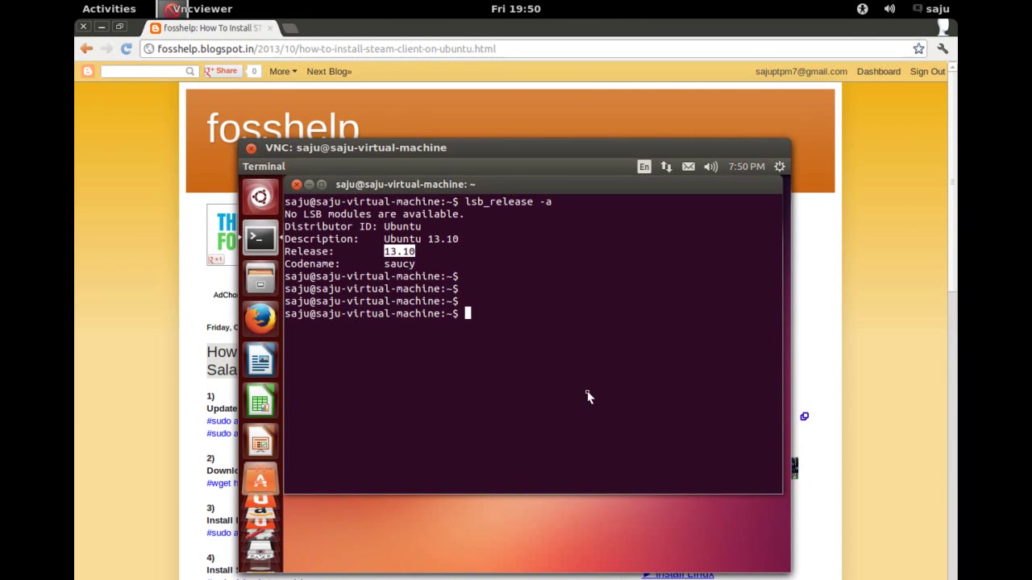
- Maximize the VNC window, open Games in Software Center, and close the resulting crash dialog
double_click(563, 152)
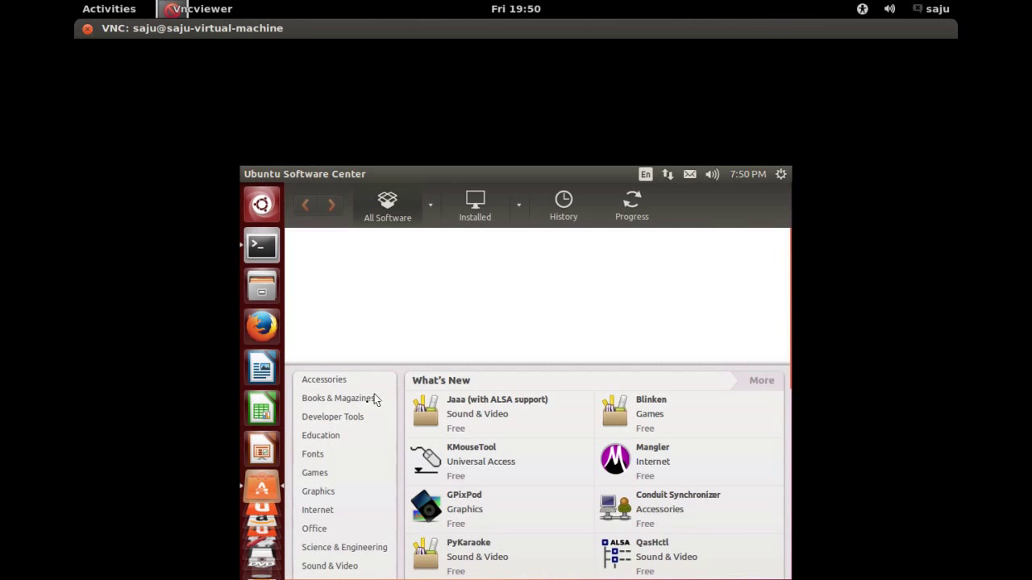
click(318, 473)
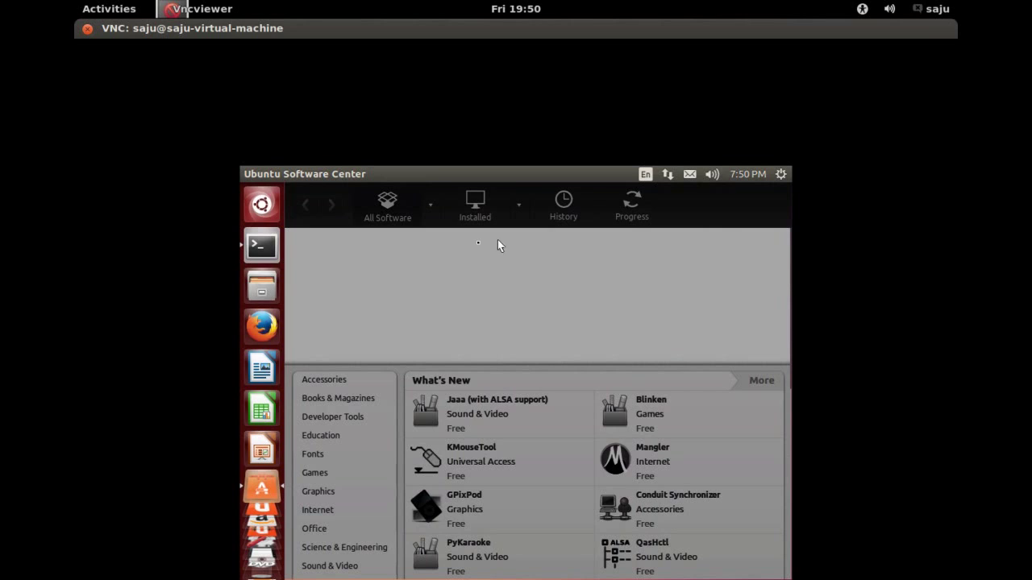
mouse_move(75, 1)
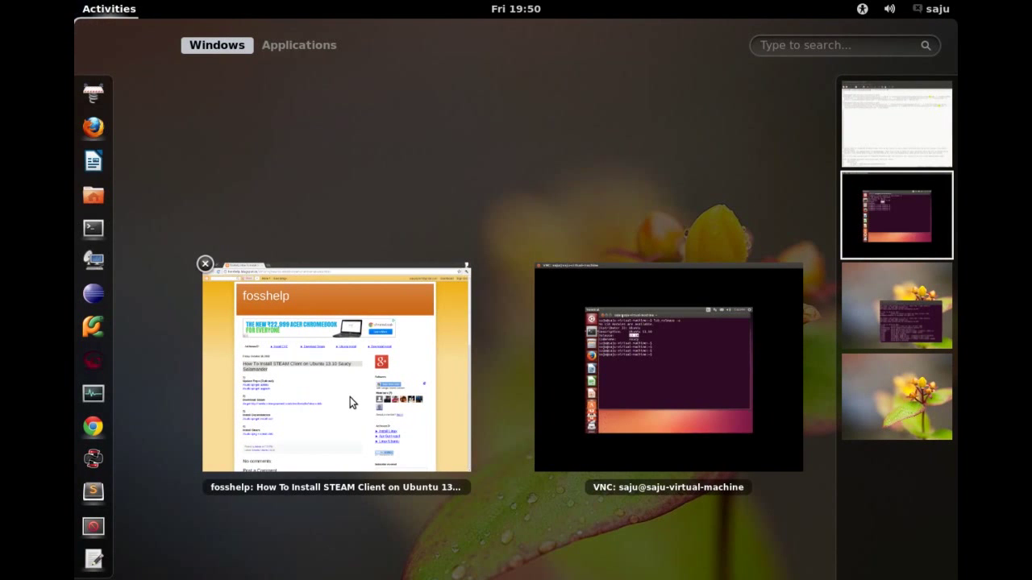
click(650, 383)
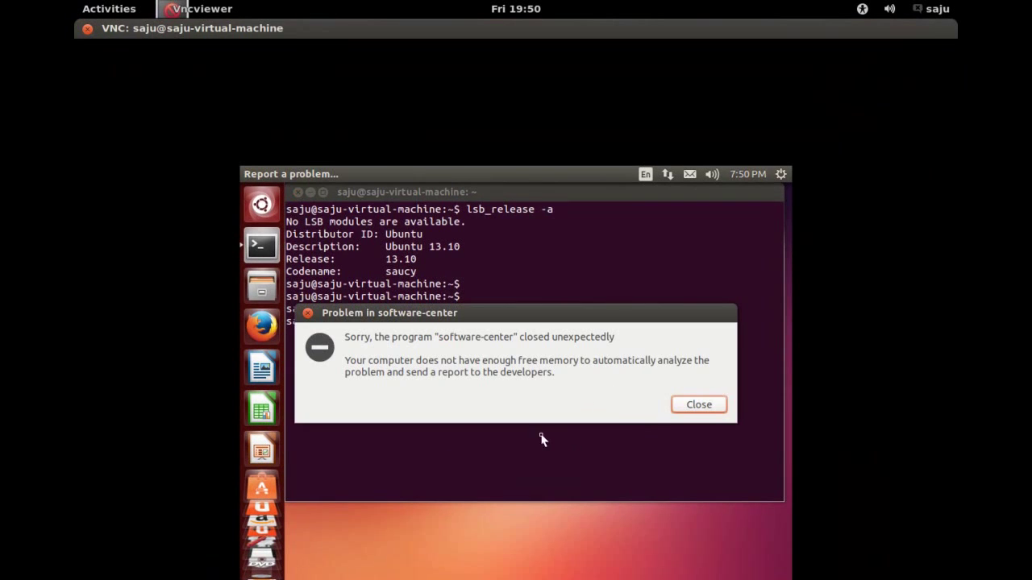
click(690, 410)
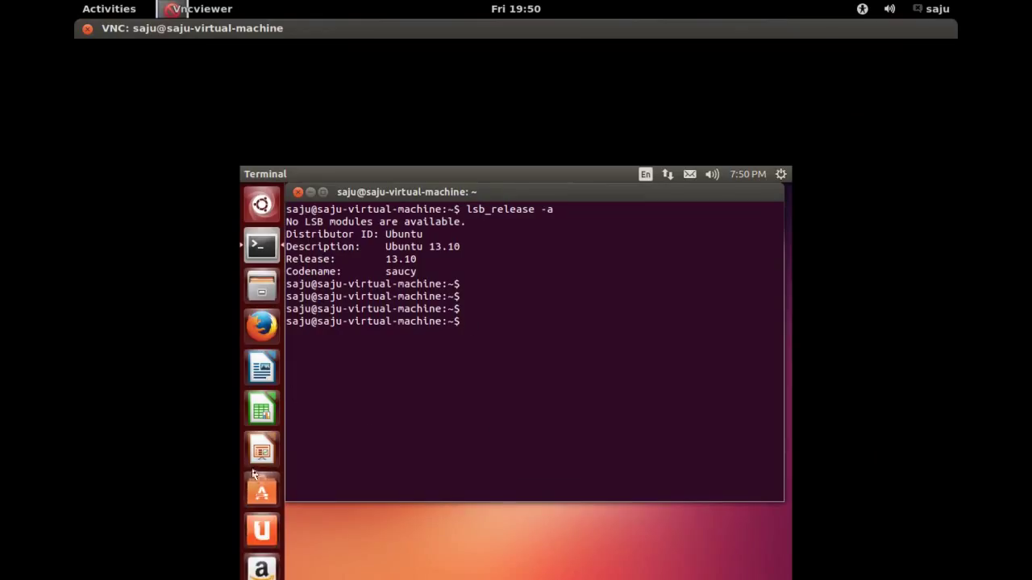
click(263, 490)
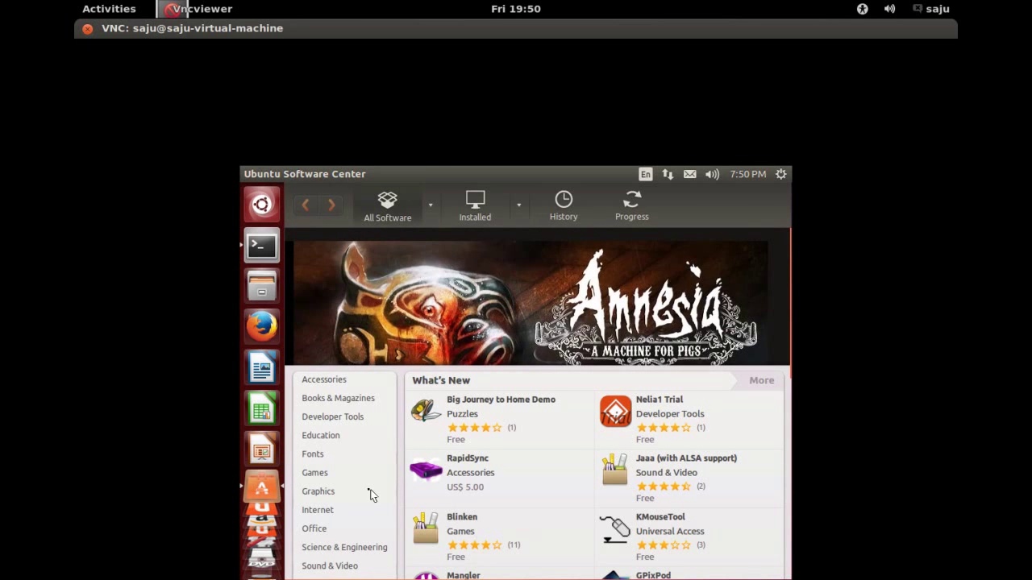
click(314, 474)
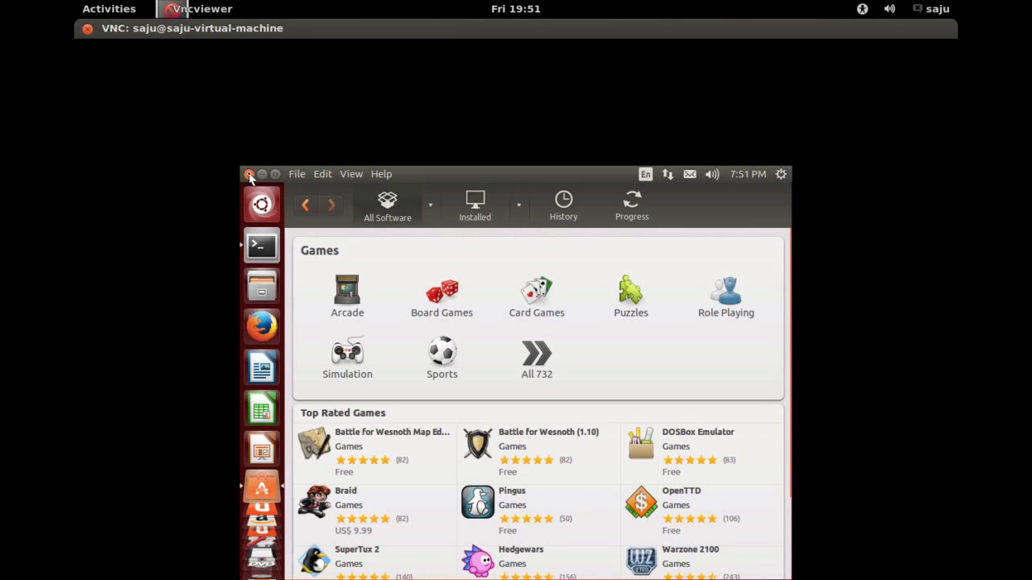
- Close Software Center and select the two apt-get update/upgrade lines in the Chrome tutorial
click(249, 175)
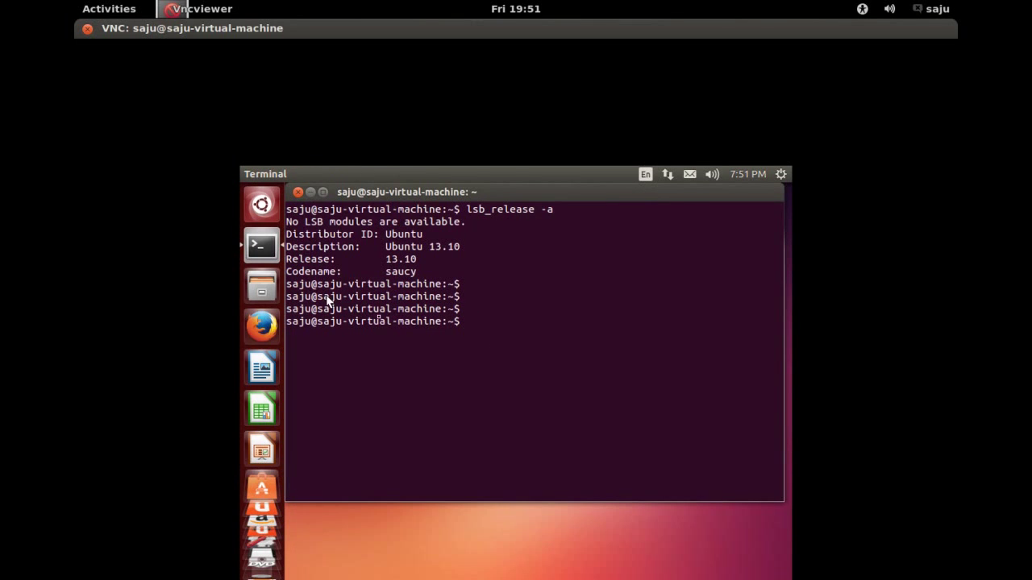
key(super)
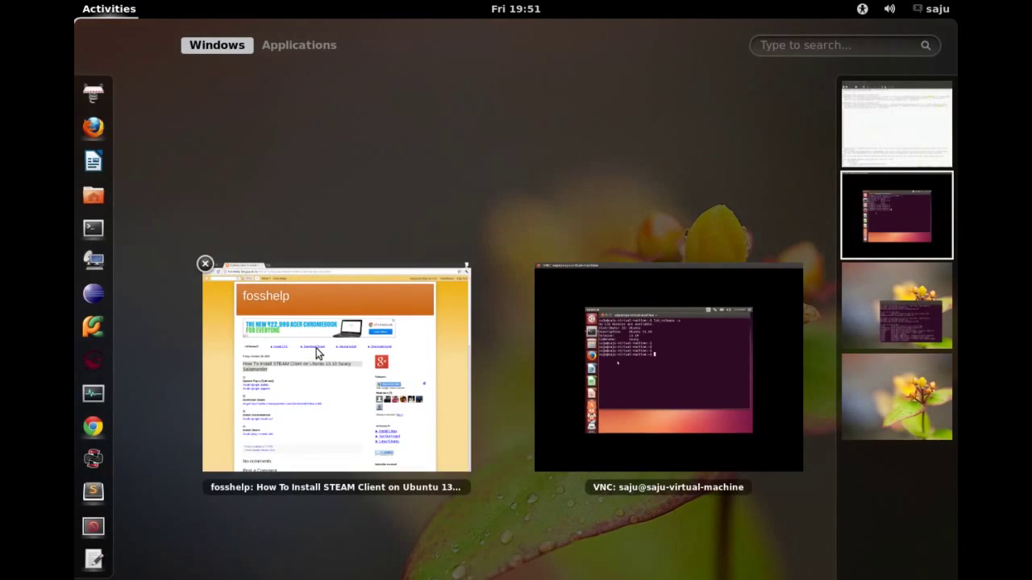
click(316, 357)
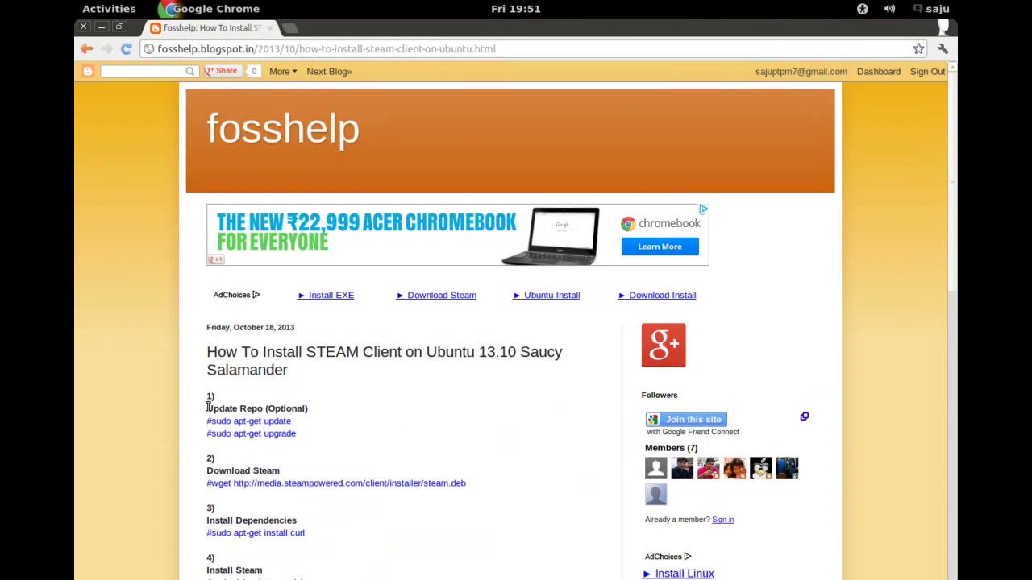
drag(208, 407, 309, 430)
click(298, 434)
click(204, 427)
right_click(298, 425)
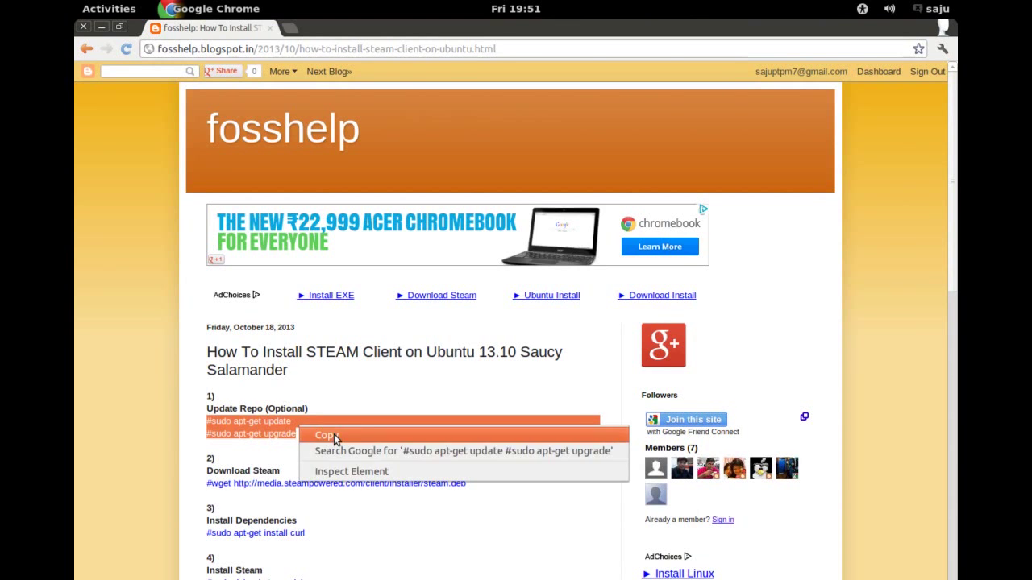
- Copy the two apt-get lines, paste them at the VM terminal prompt, and run them
click(333, 434)
key(super)
click(657, 298)
right_click(580, 327)
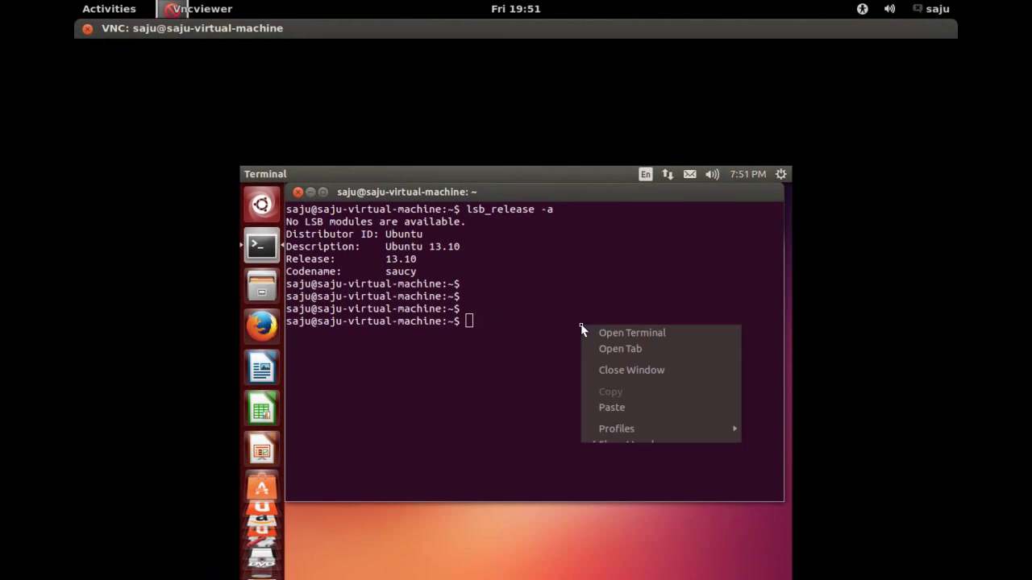
click(626, 407)
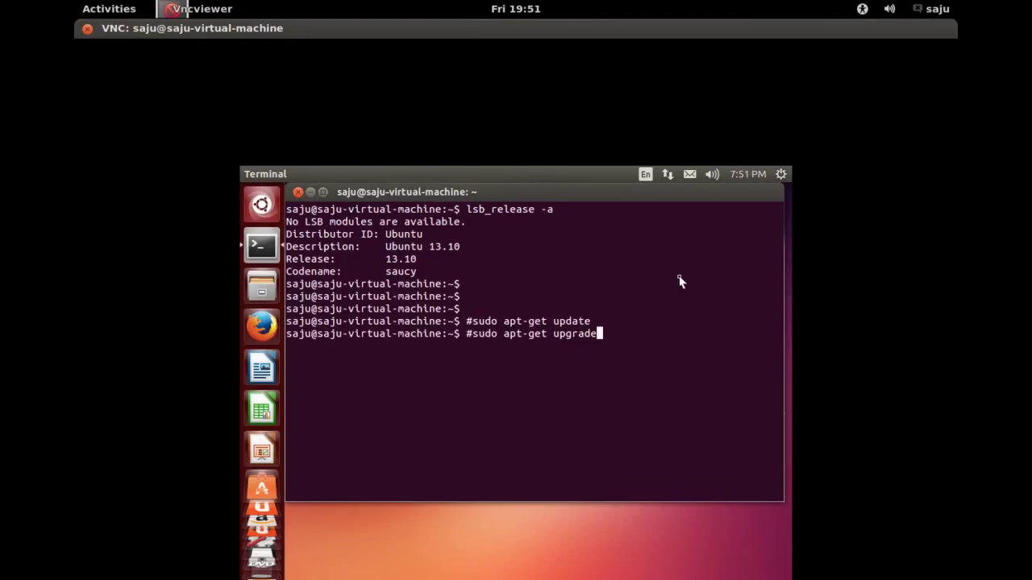
key(Return)
key(Return)
key(Return)
key(Return)
key(Return)
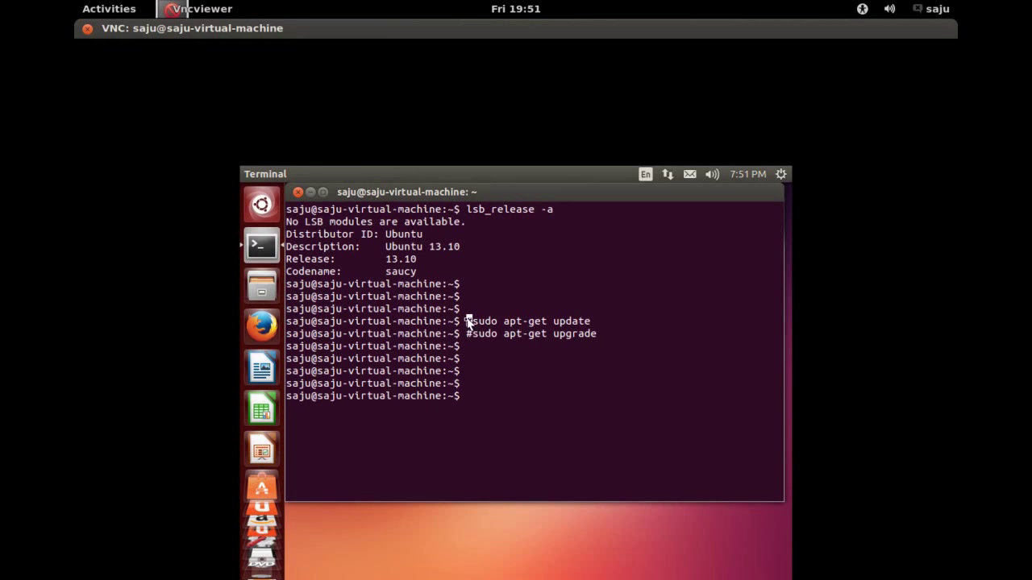
key(super)
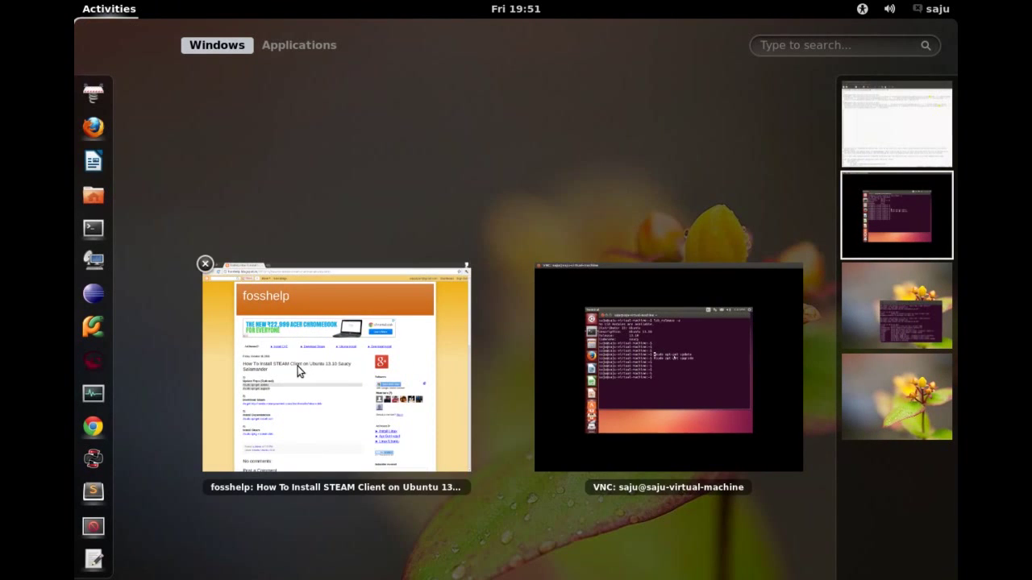
- Select and copy the #wget steam.deb command line under the Download Steam heading
click(299, 366)
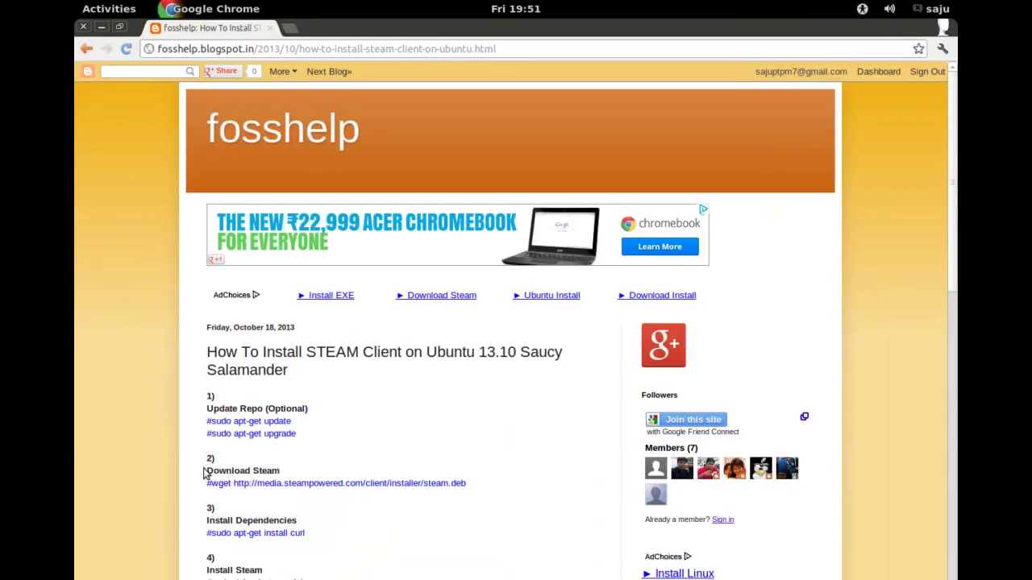
drag(204, 471, 290, 470)
click(425, 474)
drag(477, 488, 211, 483)
right_click(227, 485)
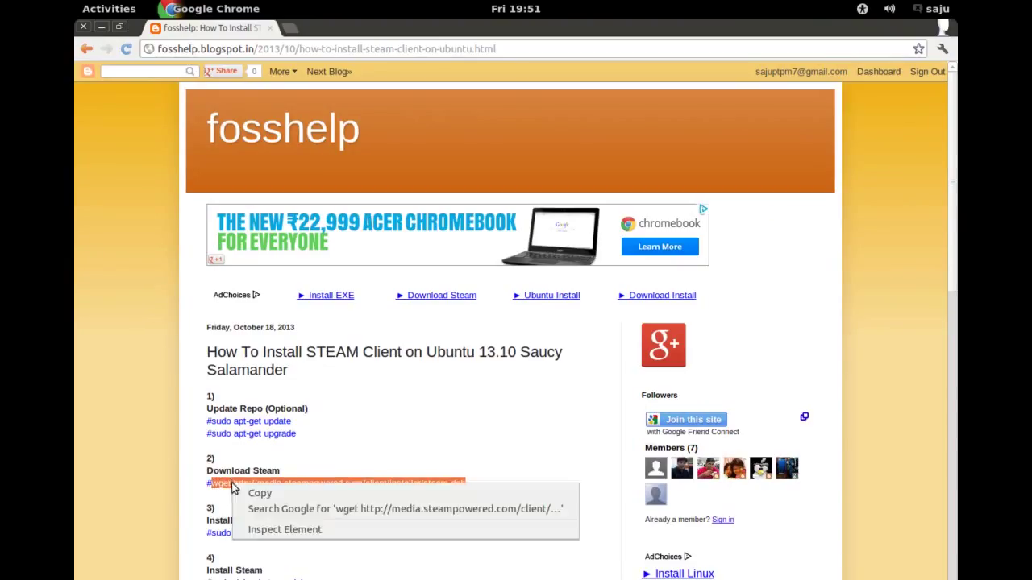
click(265, 491)
click(497, 475)
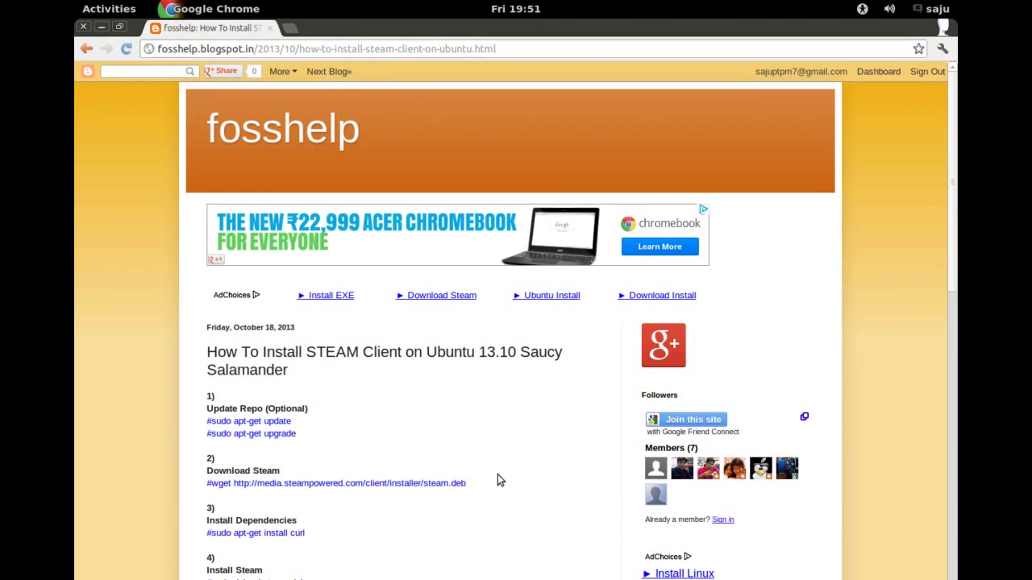
- Paste the wget command into the VM terminal and start downloading steam.deb
key(super)
click(610, 371)
right_click(603, 372)
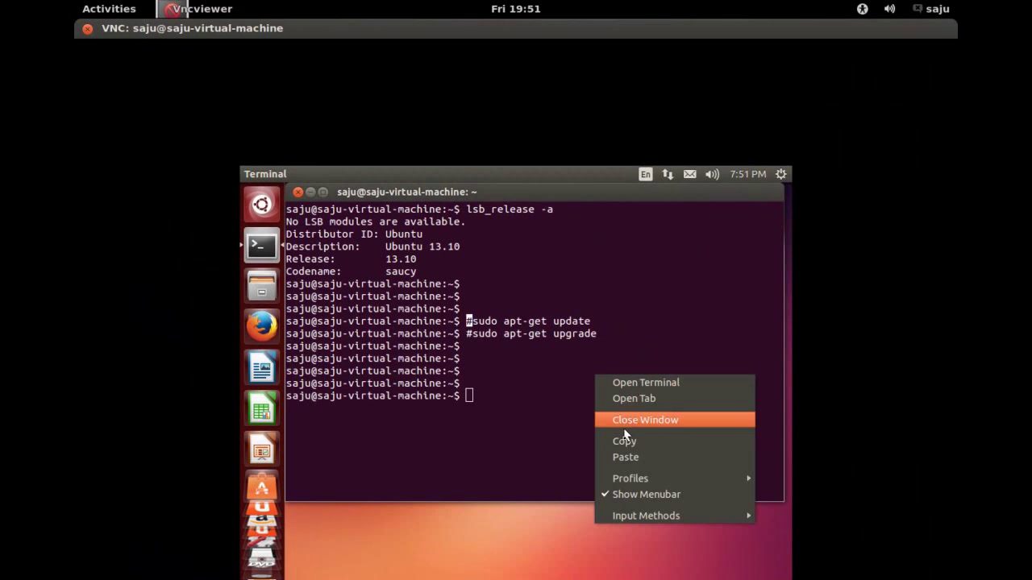
click(631, 458)
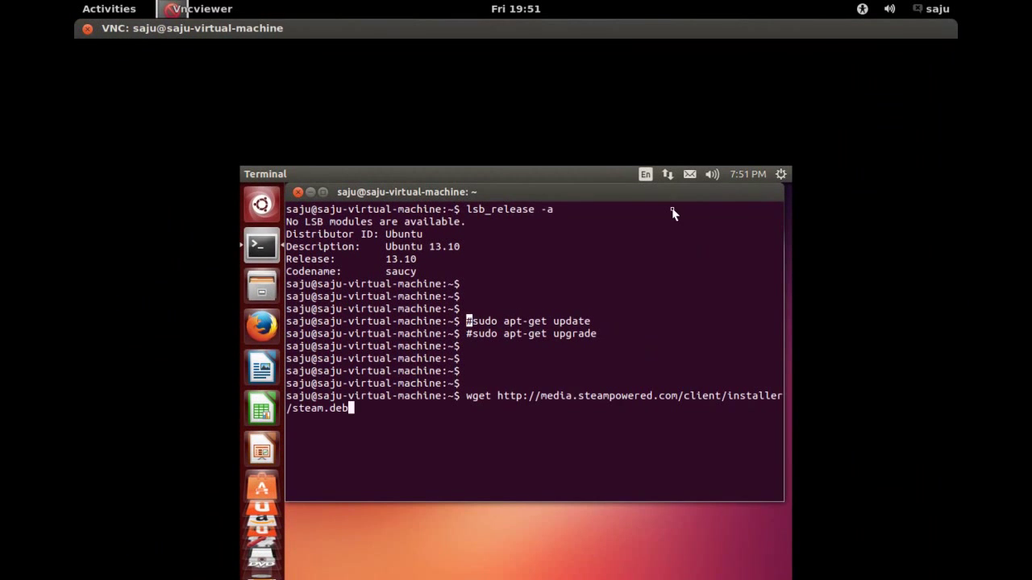
key(Return)
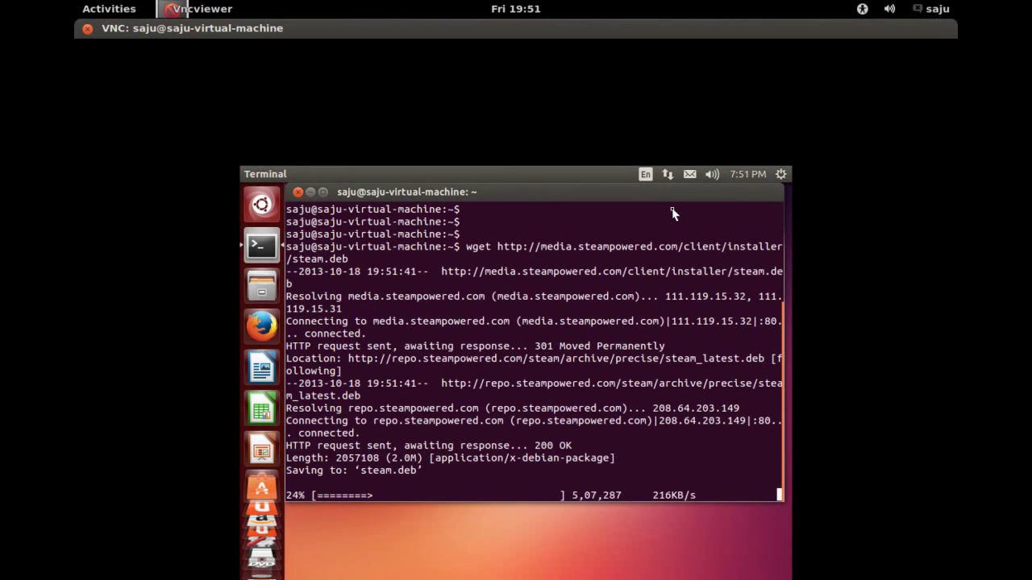
- Run ls in the home folder and highlight the downloaded steam.deb in the listing
key(super)
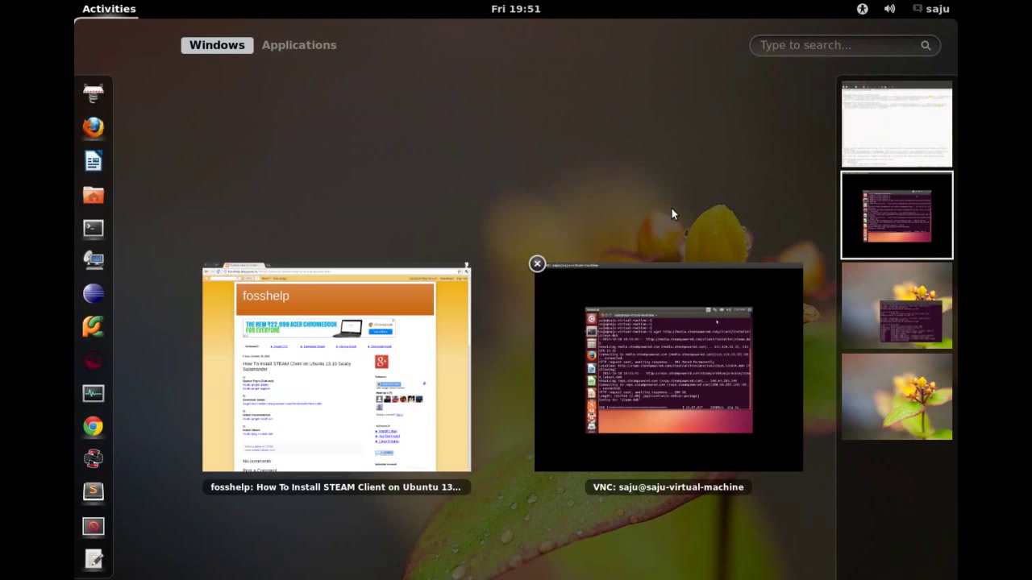
key(super)
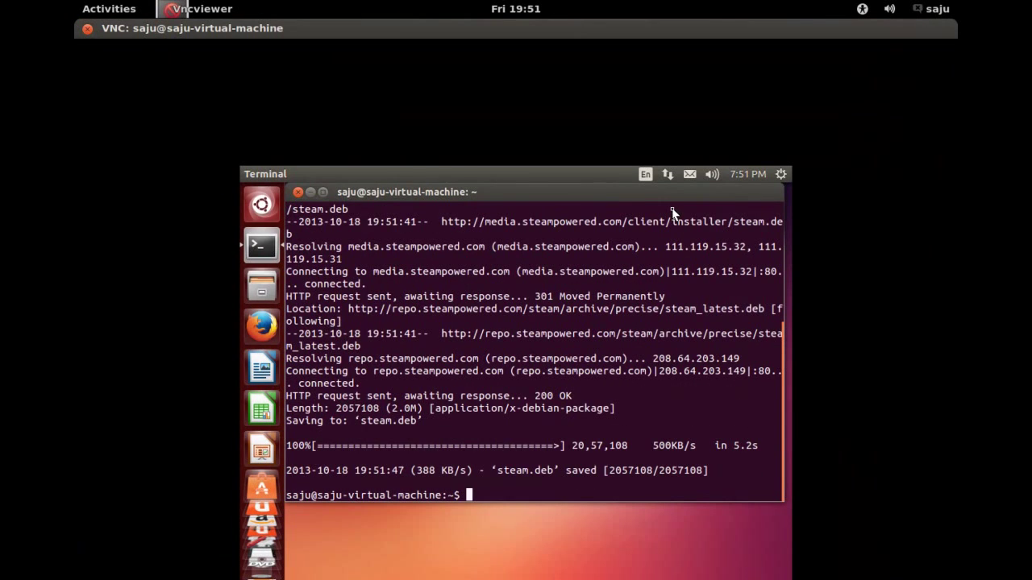
key(Return)
key(Return)
key(Return)
key(Return)
text(ls)
key(Return)
key(Return)
key(Return)
key(Return)
key(Return)
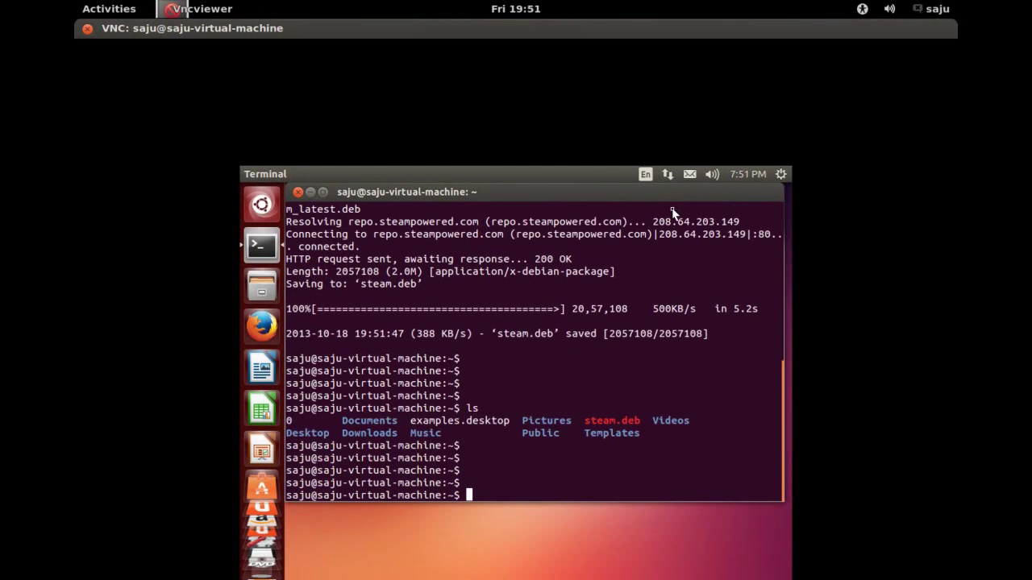
double_click(618, 421)
key(super)
- In the fosshelp guide, highlight the Install Dependencies and Install Steam step headings
click(302, 412)
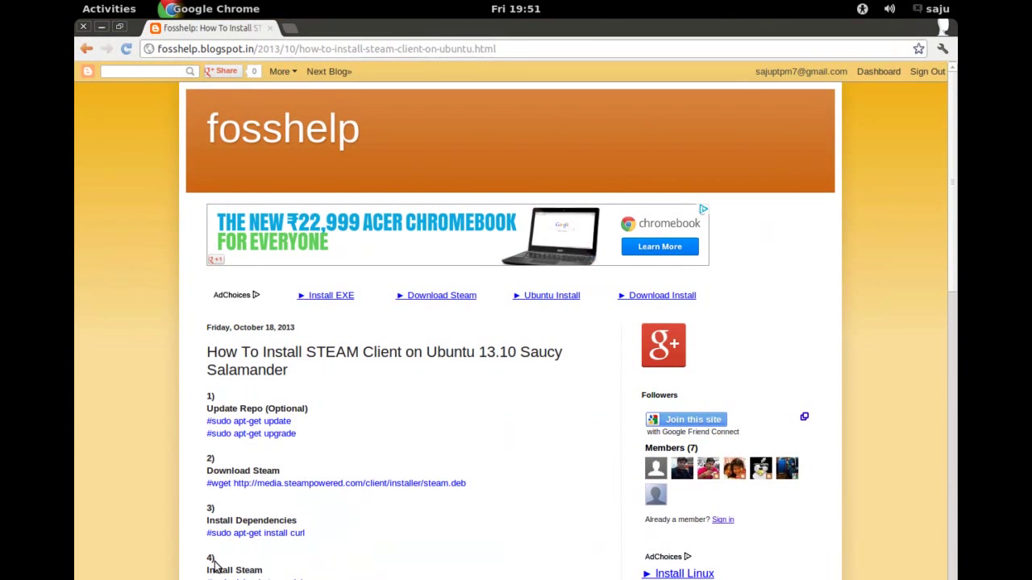
drag(207, 520, 299, 527)
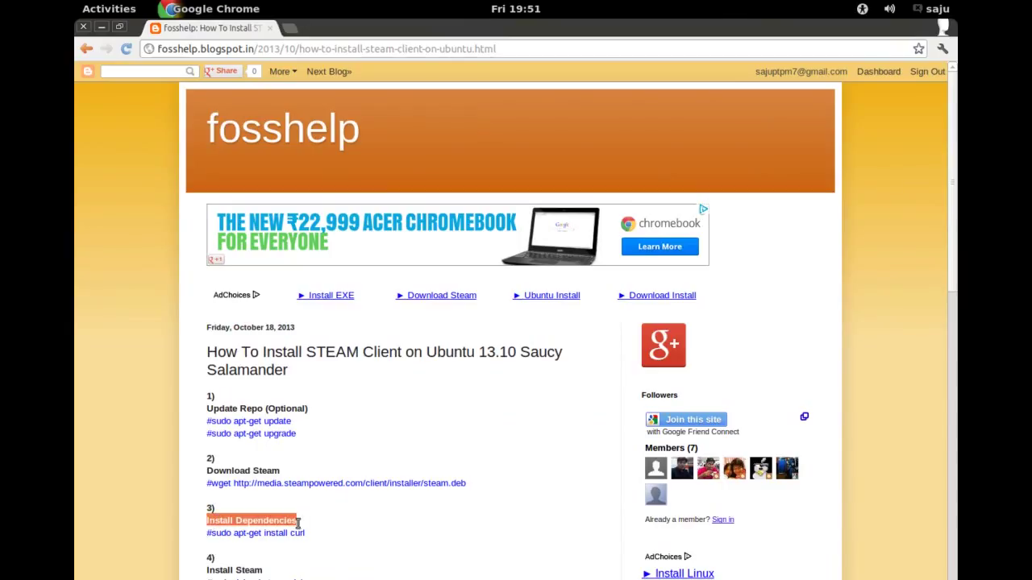
click(208, 571)
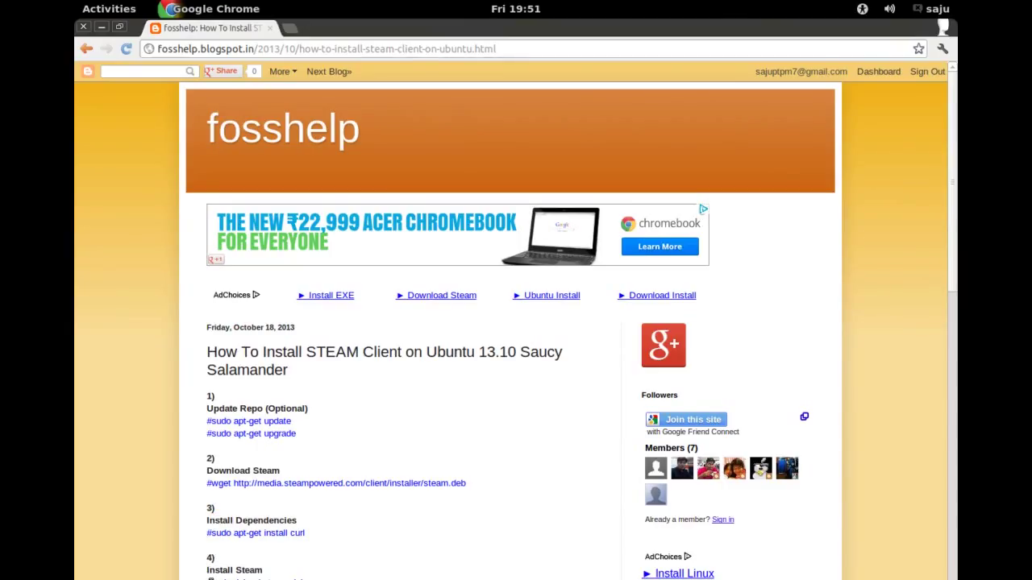
drag(204, 573, 323, 578)
click(271, 573)
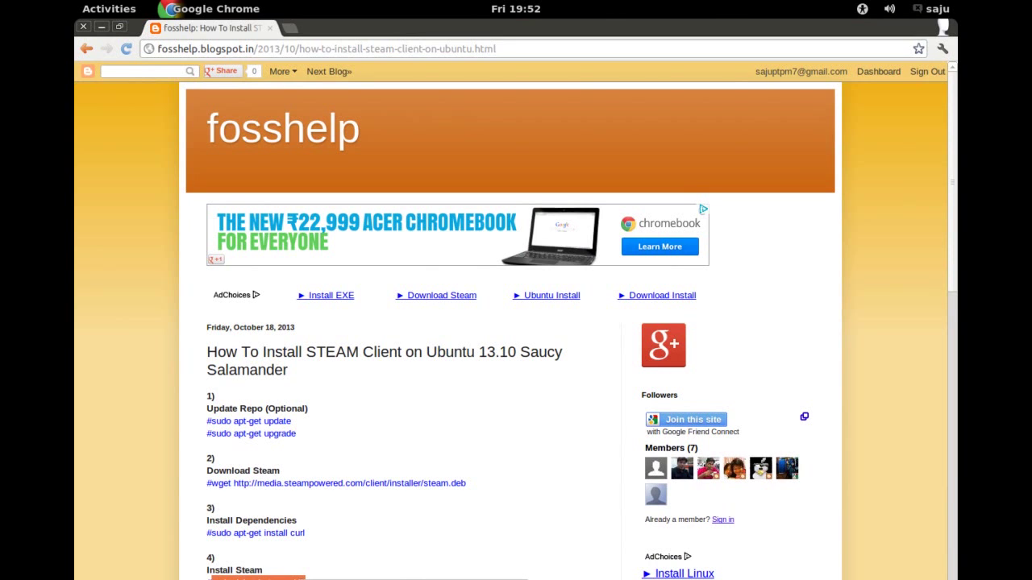
key(super)
- Paste and run sudo dpkg -i steam.deb in the terminal, confirming the sudo password
click(724, 385)
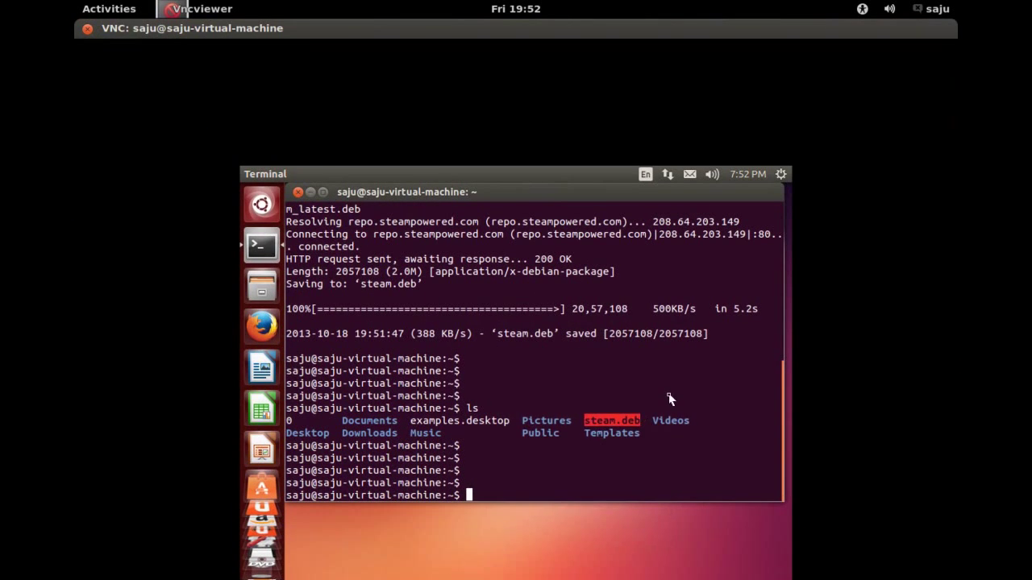
right_click(507, 393)
click(541, 477)
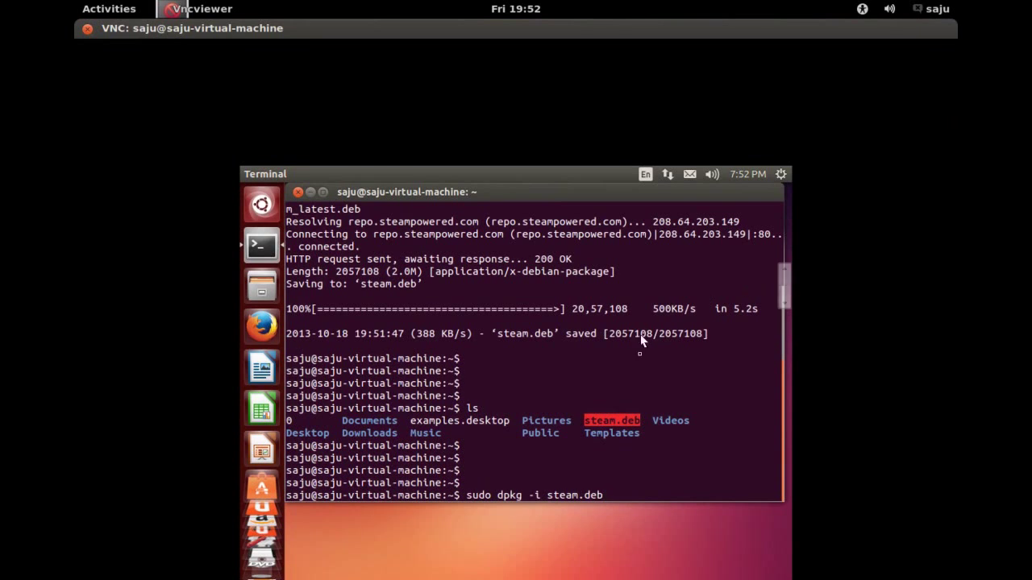
key(Return)
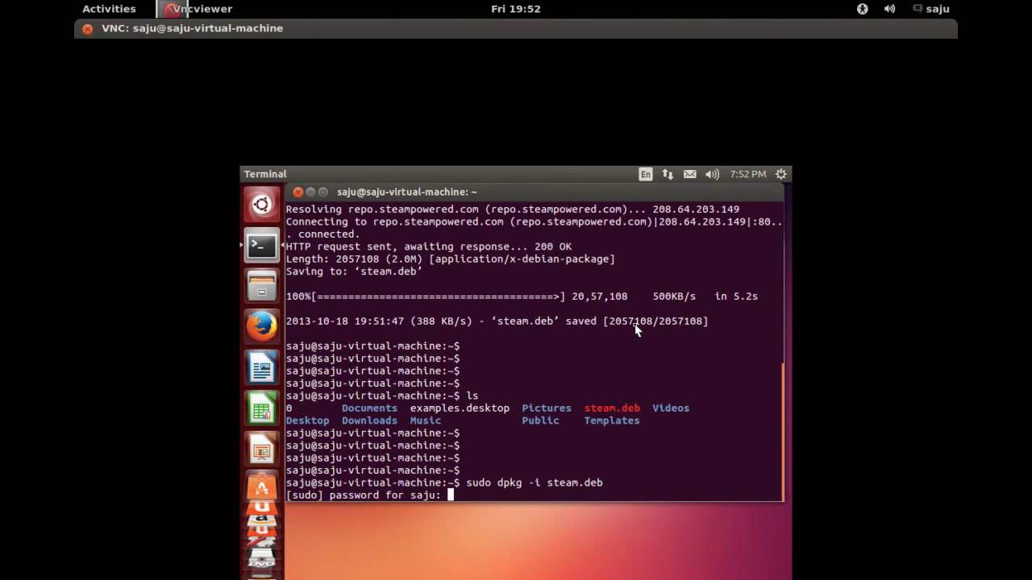
key(Return)
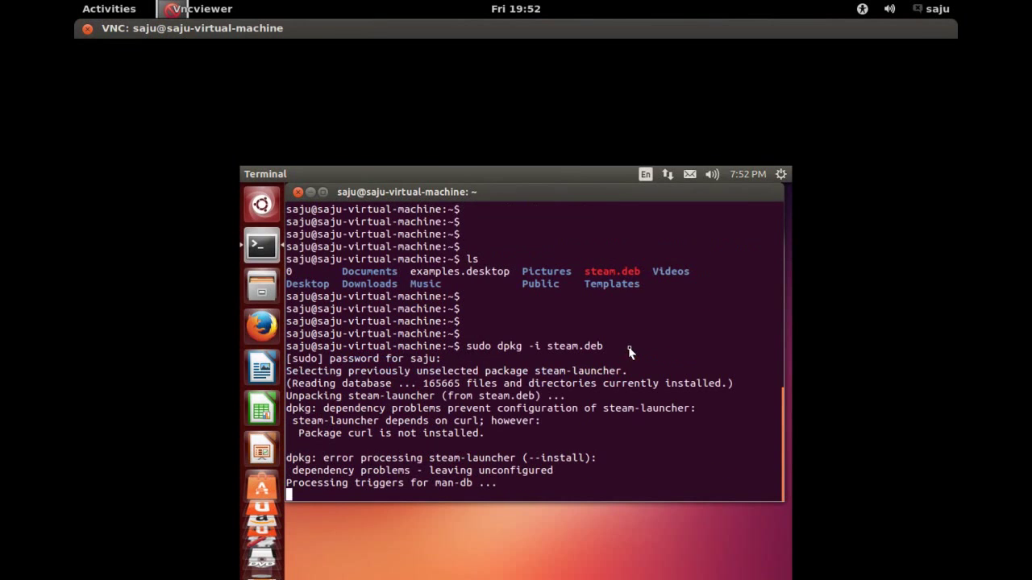
- Review the 'curl is not installed' and steam-launcher errors, then return to the guide
scroll(310, 435, up, 2)
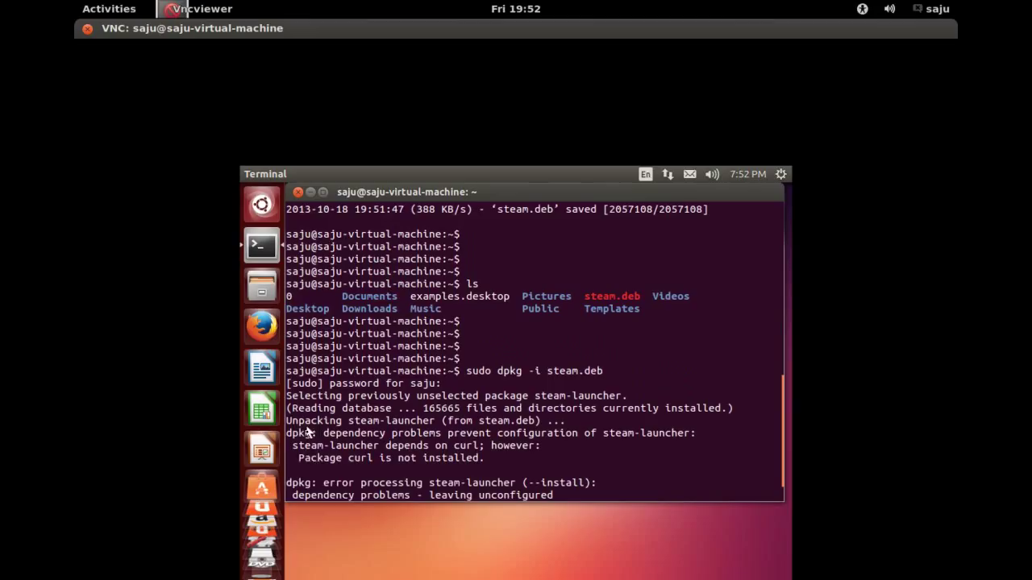
drag(304, 461, 484, 463)
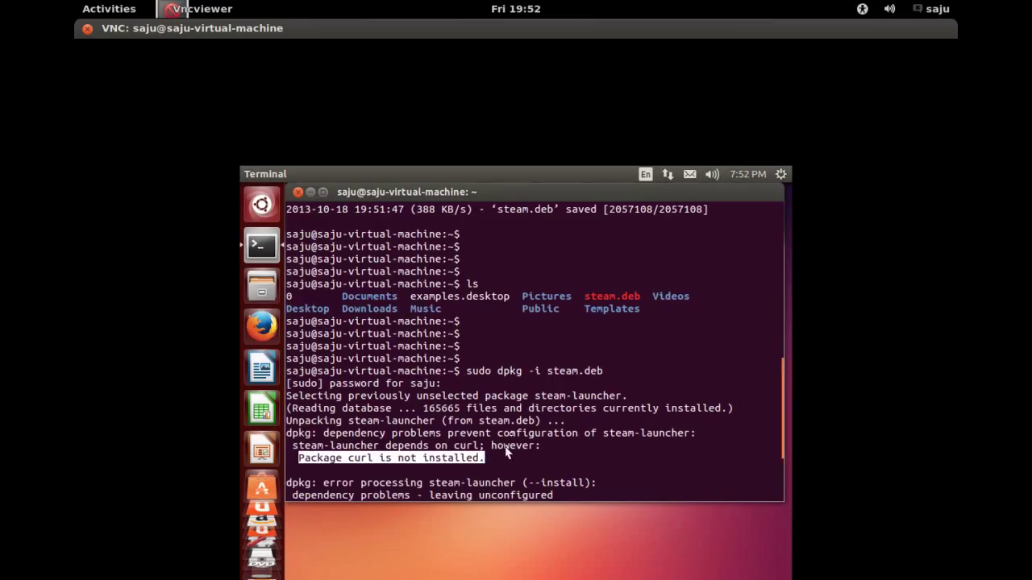
scroll(516, 436, down, 5)
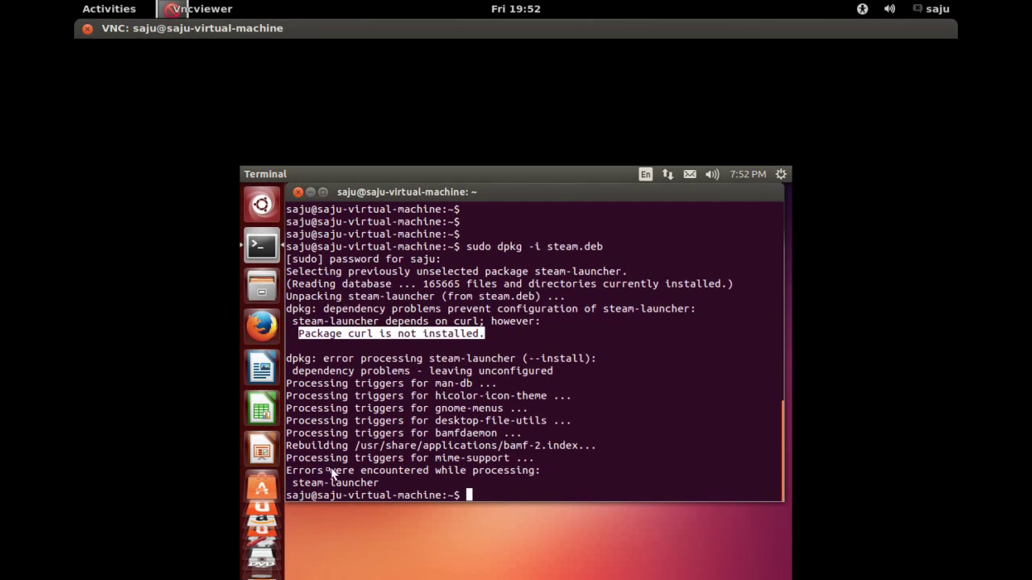
drag(287, 471, 413, 488)
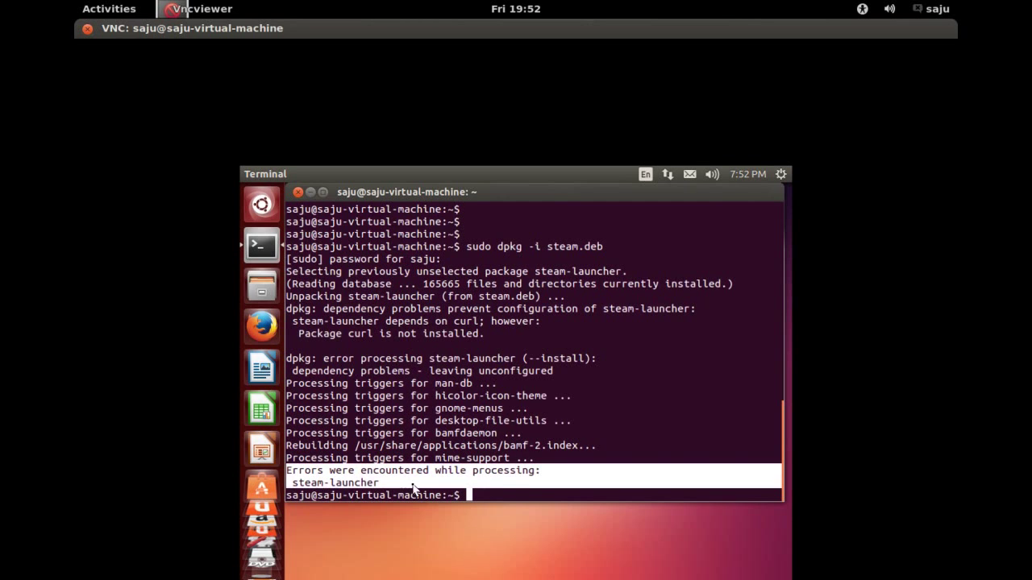
click(665, 406)
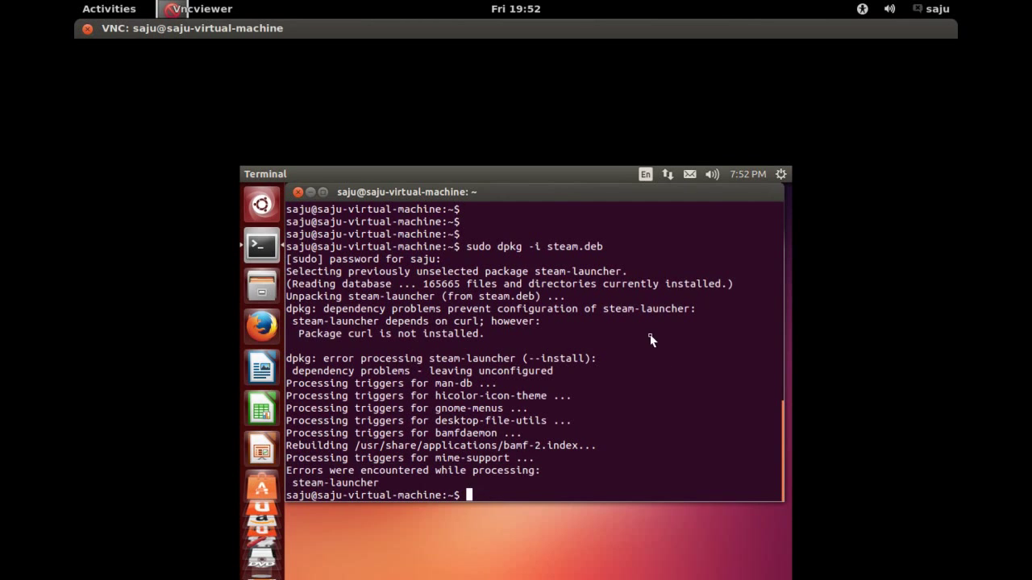
key(Return)
key(Return)
key(Return)
key(Return)
key(Return)
key(Return)
key(Return)
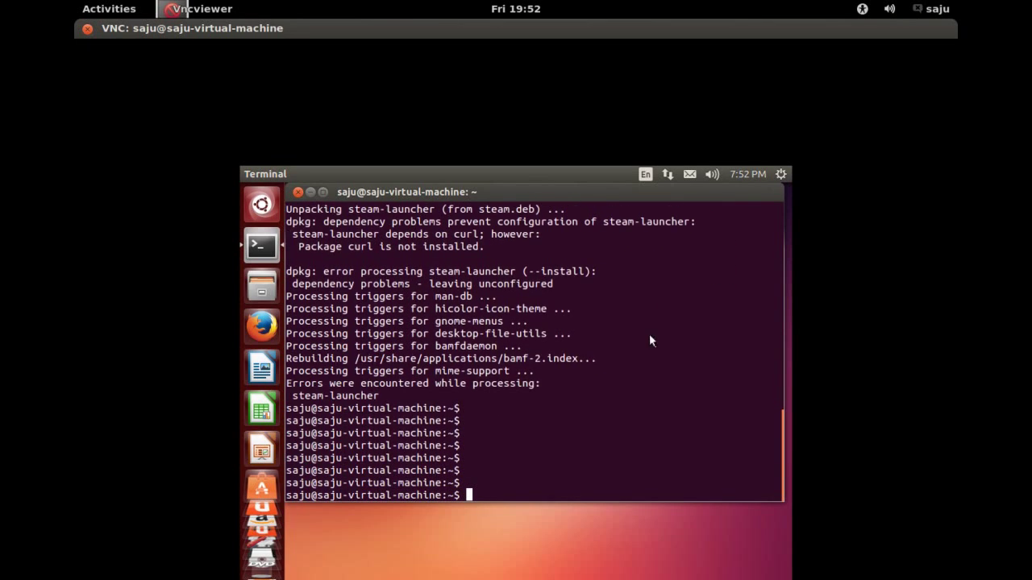
key(super)
click(318, 390)
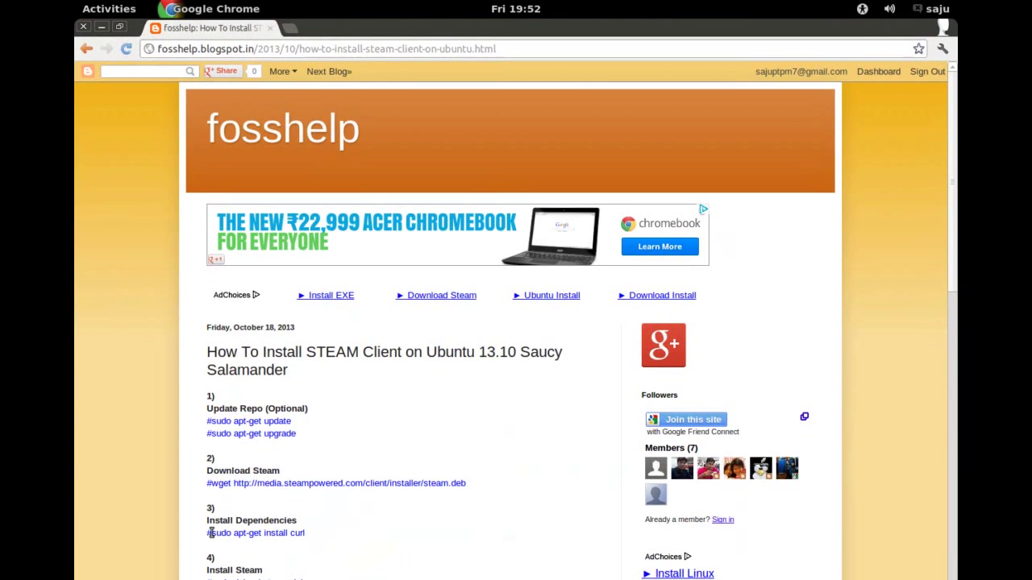
- Copy the 'sudo apt-get install curl' command from the guide
drag(211, 533, 355, 531)
right_click(283, 539)
click(317, 547)
- Paste and run the curl install in the terminal, then recall the sudo dpkg -i steam.deb command
key(super)
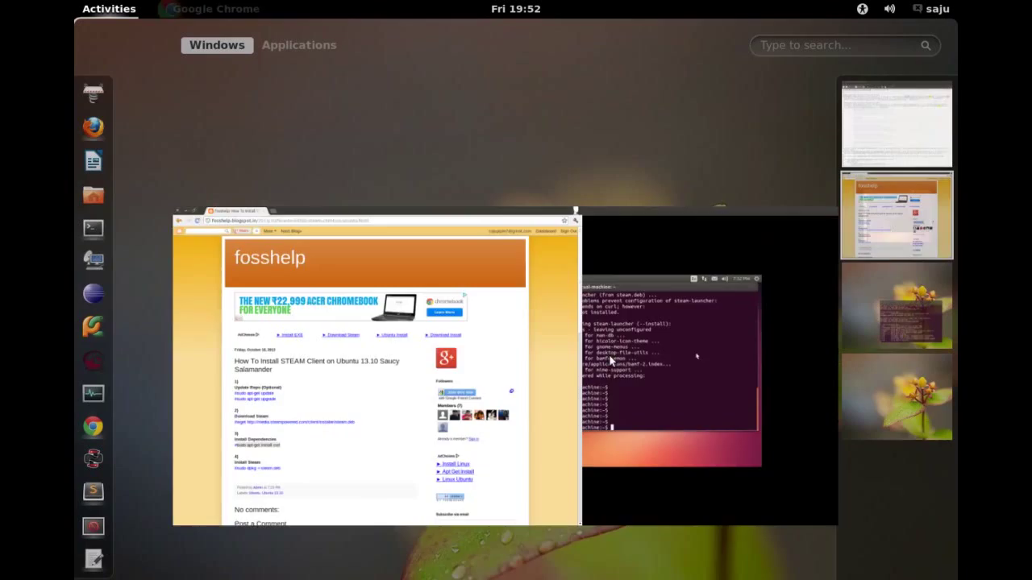
click(607, 358)
right_click(552, 407)
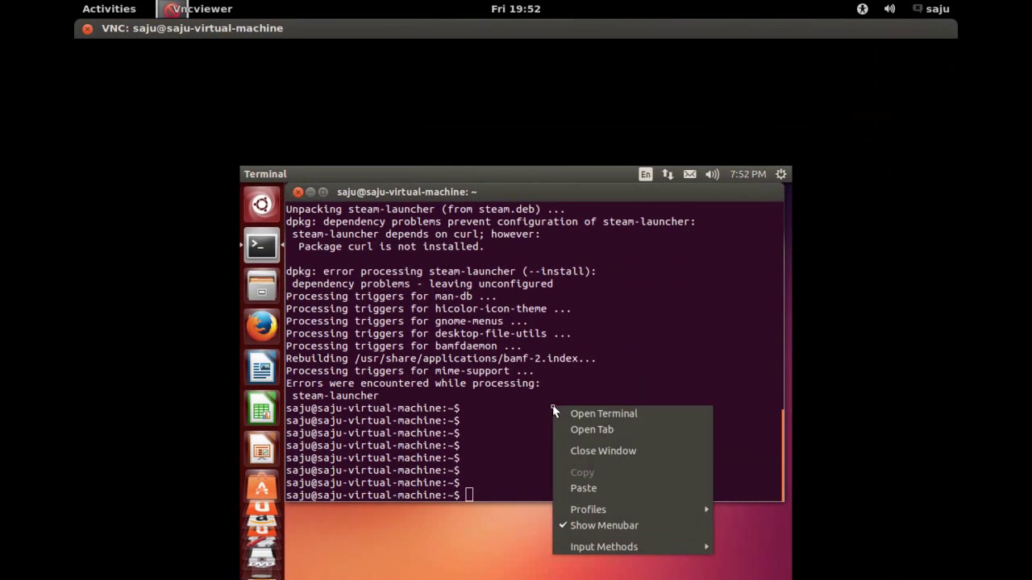
click(601, 487)
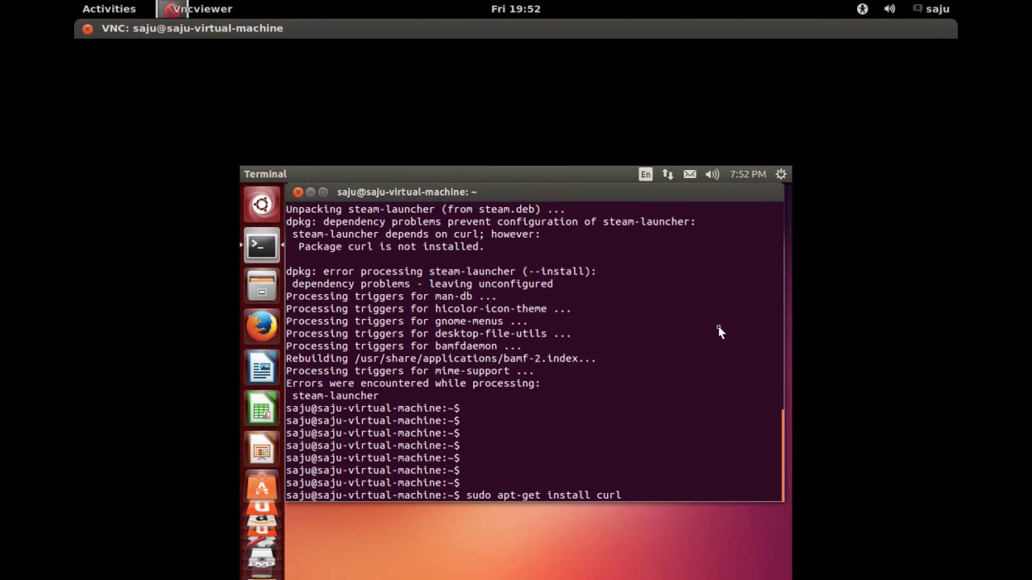
key(Return)
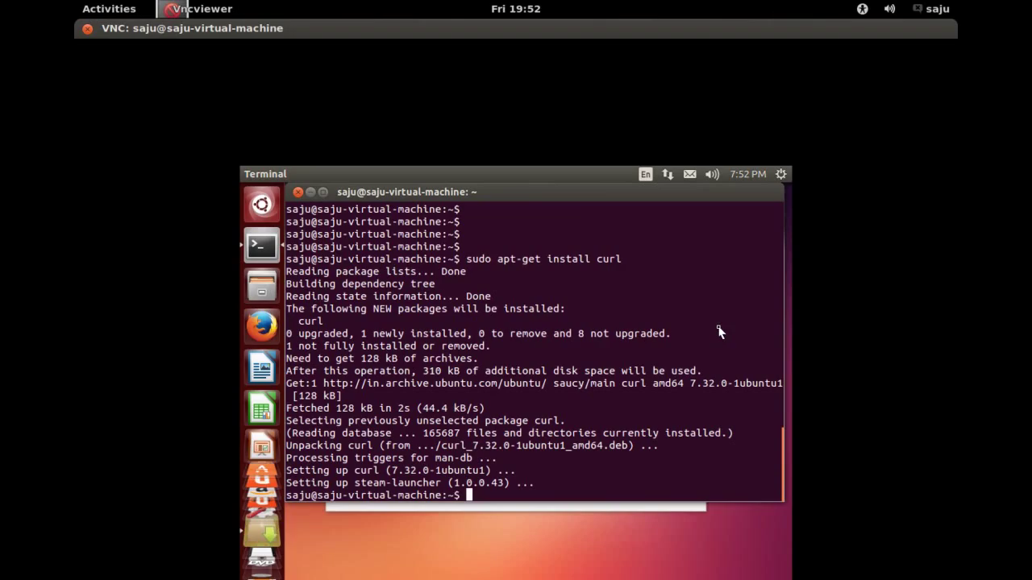
key(Return)
key(Return)
key(Return)
key(Return)
key(Return)
key(Return)
key(Return)
key(Up)
key(Up)
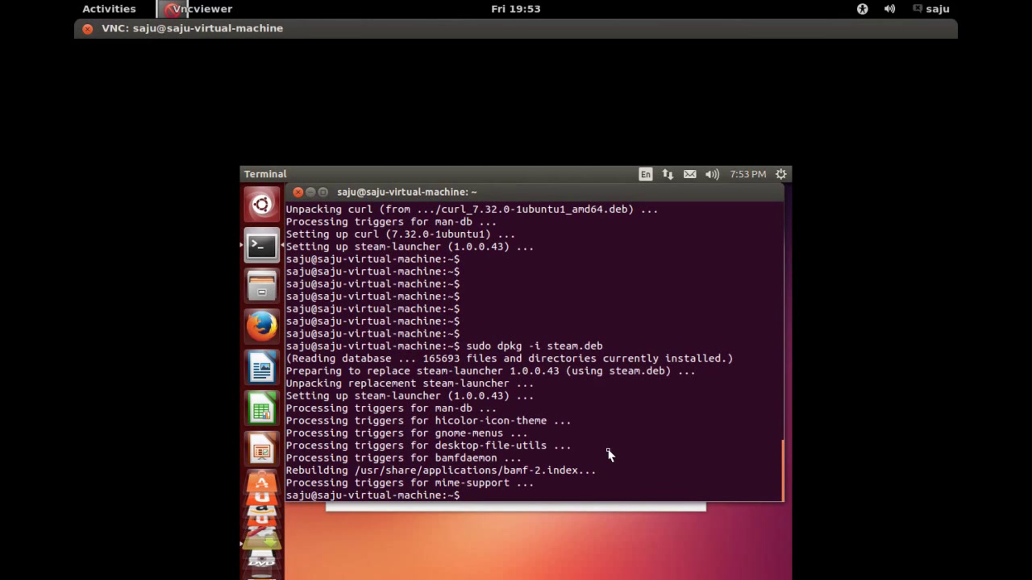
- Rerun the steam.deb install, then move the terminal down to reveal the Steam update notice
key(Return)
key(Return)
key(Return)
key(Return)
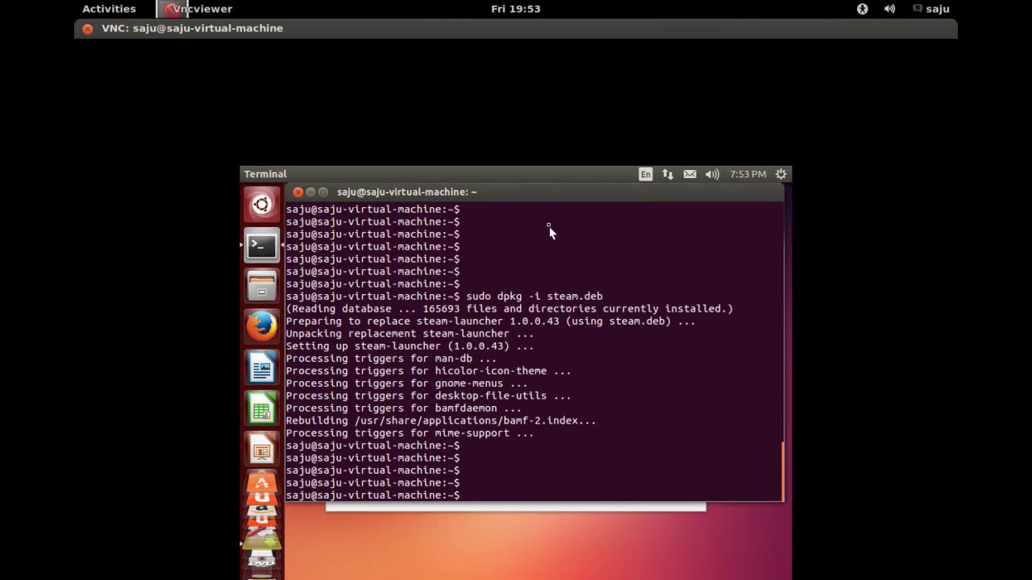
drag(549, 199, 562, 420)
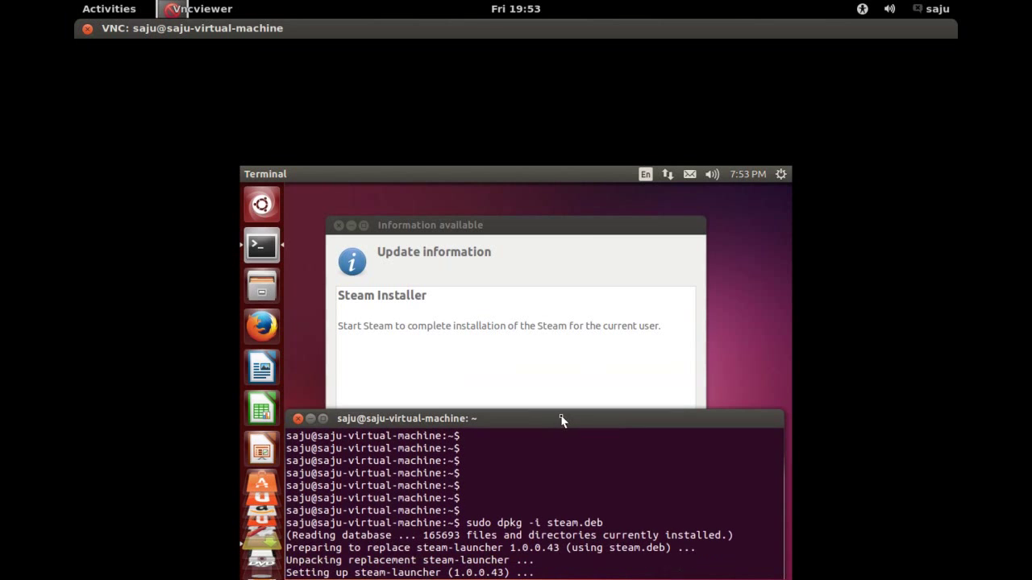
- Start Steam from the installer notice and accept the Steam Install Agreement
click(565, 227)
mouse_move(544, 228)
mouse_down()
mouse_move(557, 213)
mouse_move(505, 207)
mouse_move(539, 214)
mouse_up()
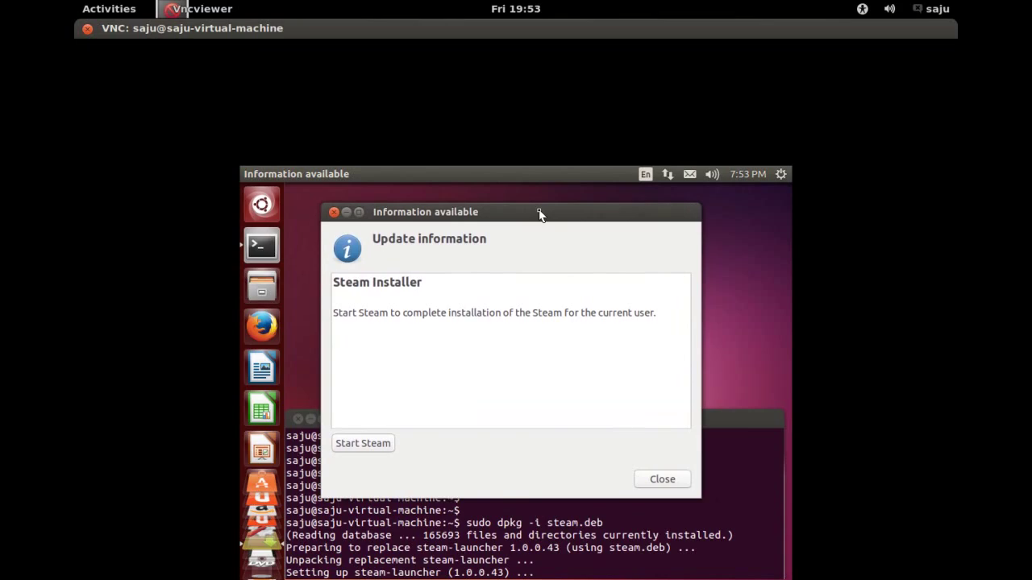
click(368, 448)
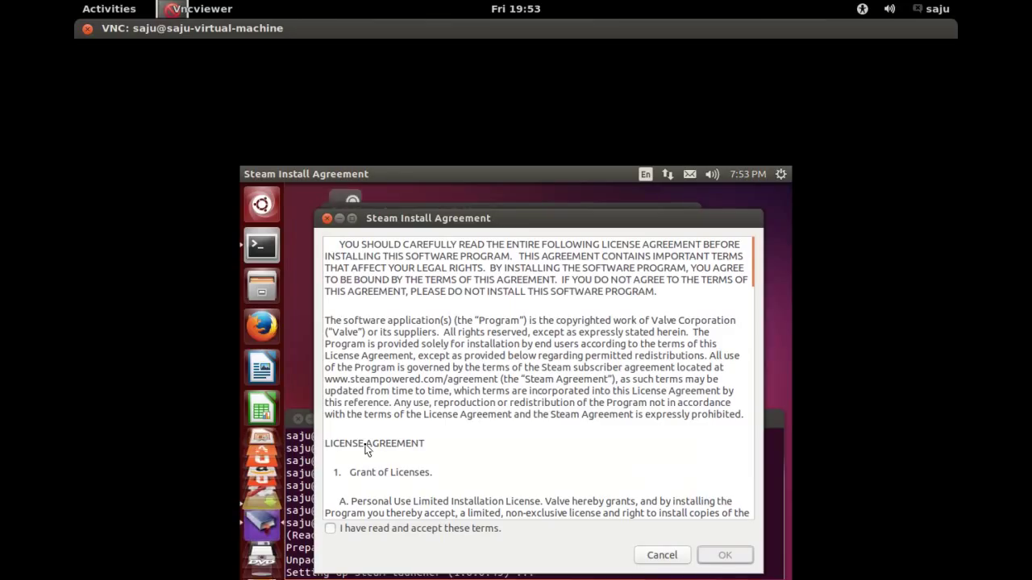
click(329, 529)
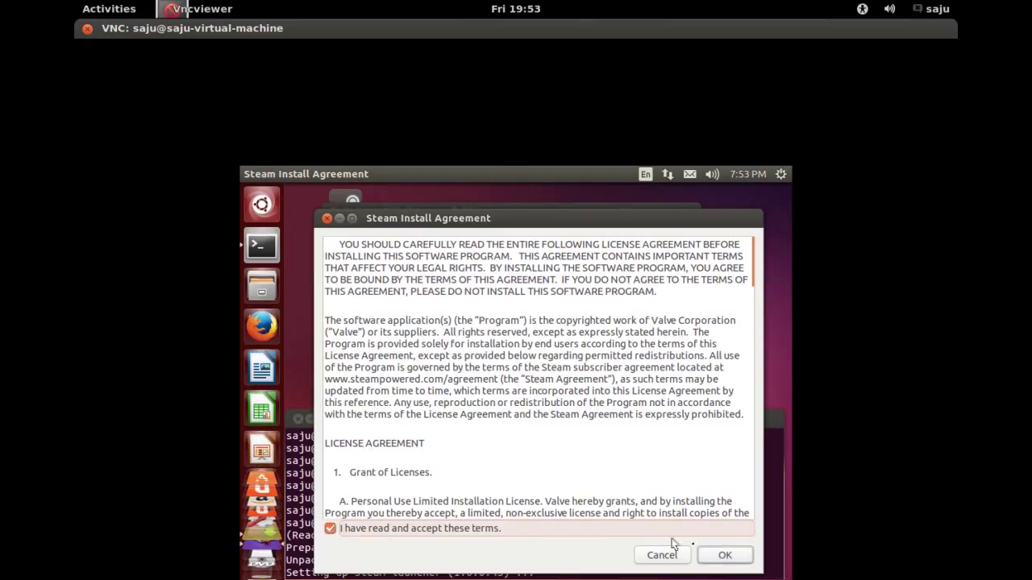
click(724, 556)
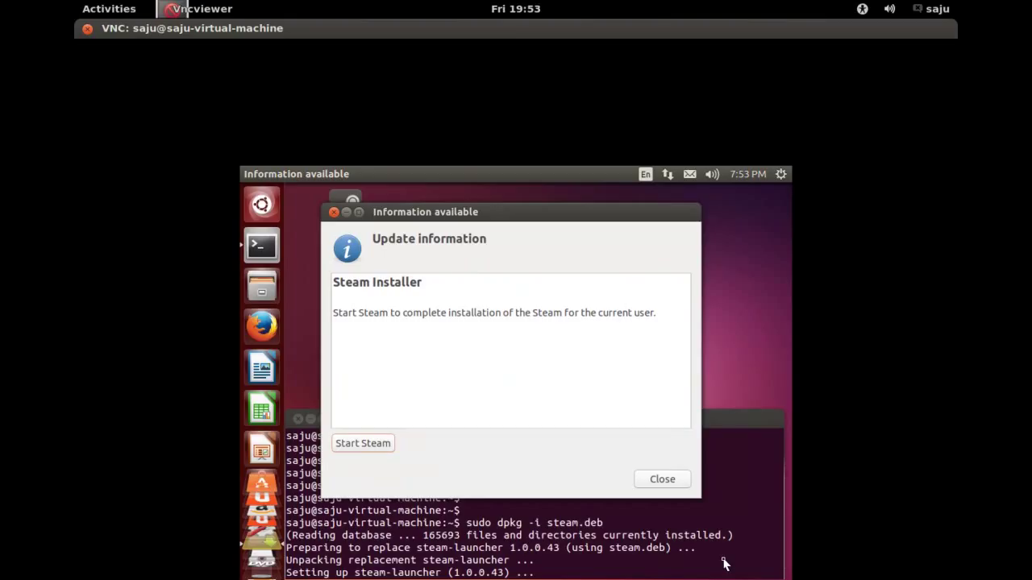
key(Return)
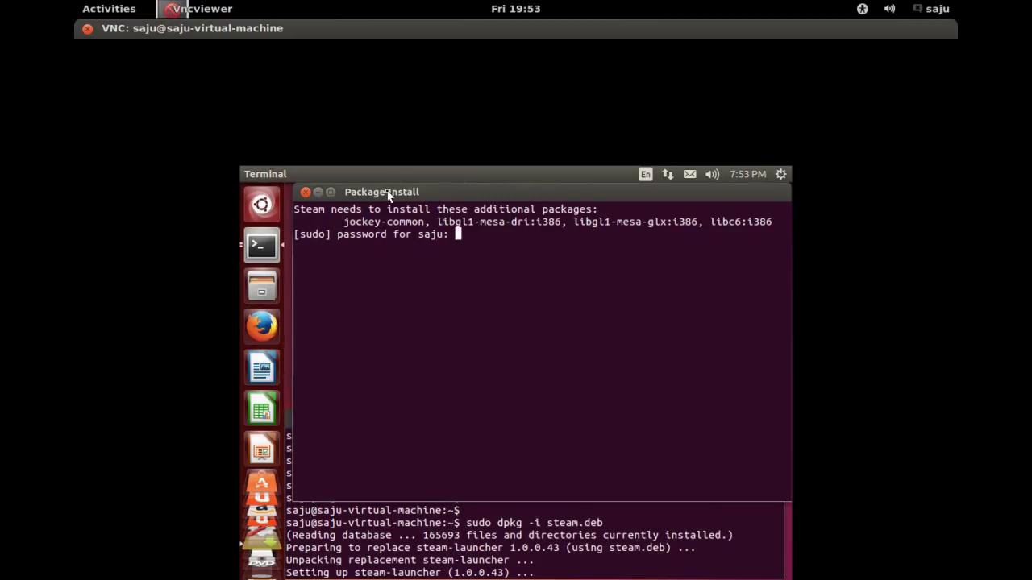
- Submit the sudo password for Steam's package install and glance at the fosshelp guide
key(Return)
key(super)
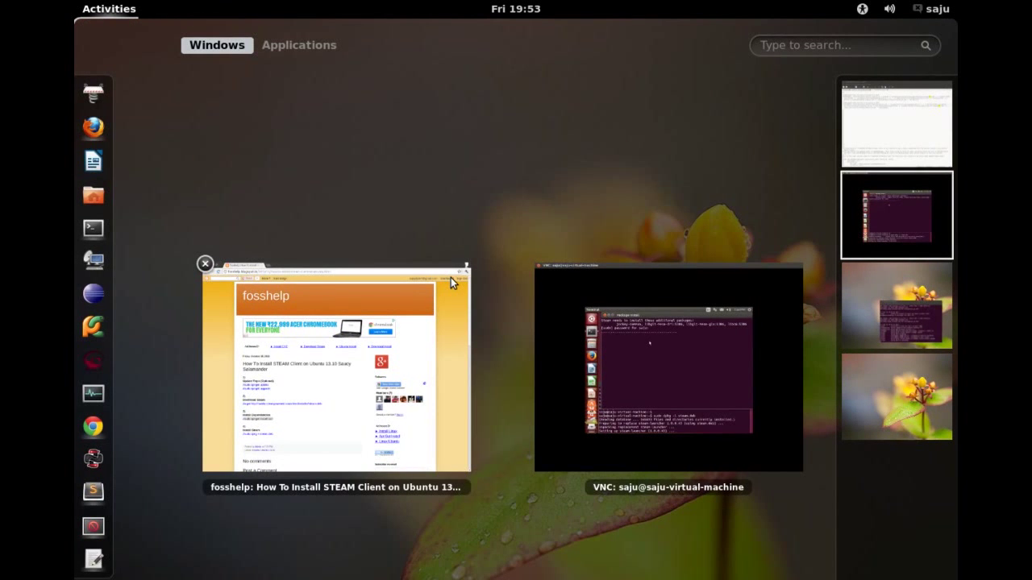
key(super)
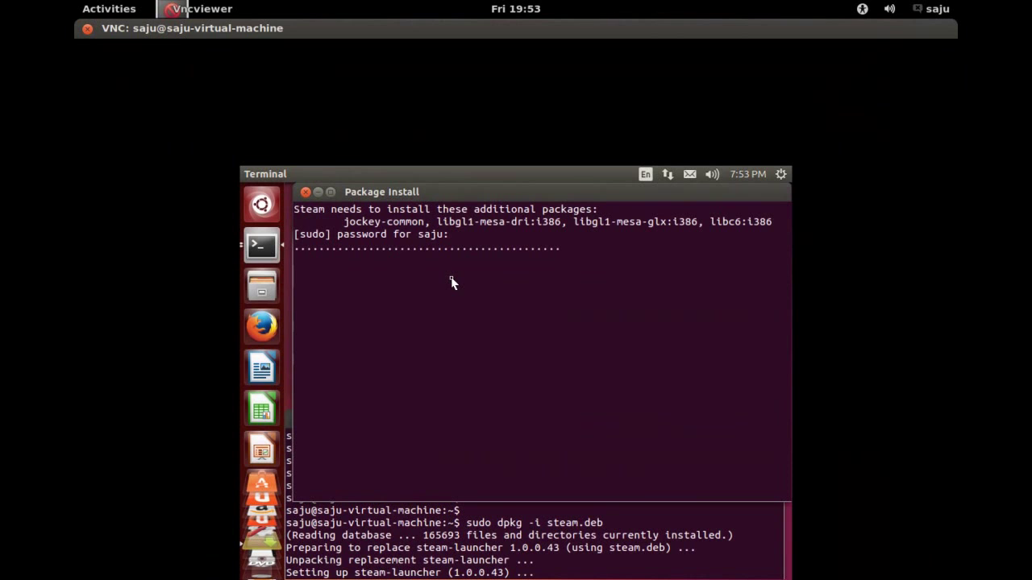
key(super)
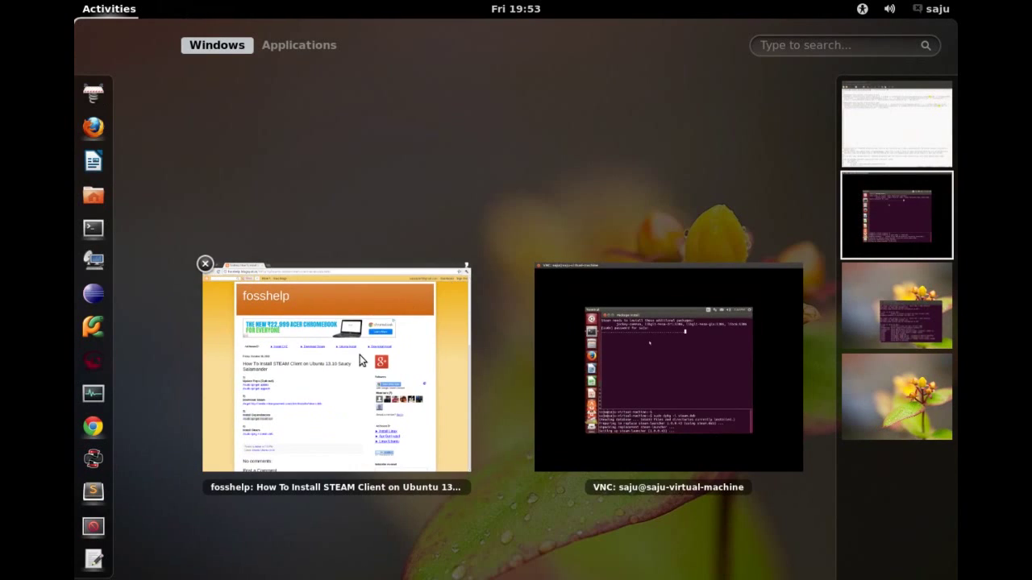
click(342, 374)
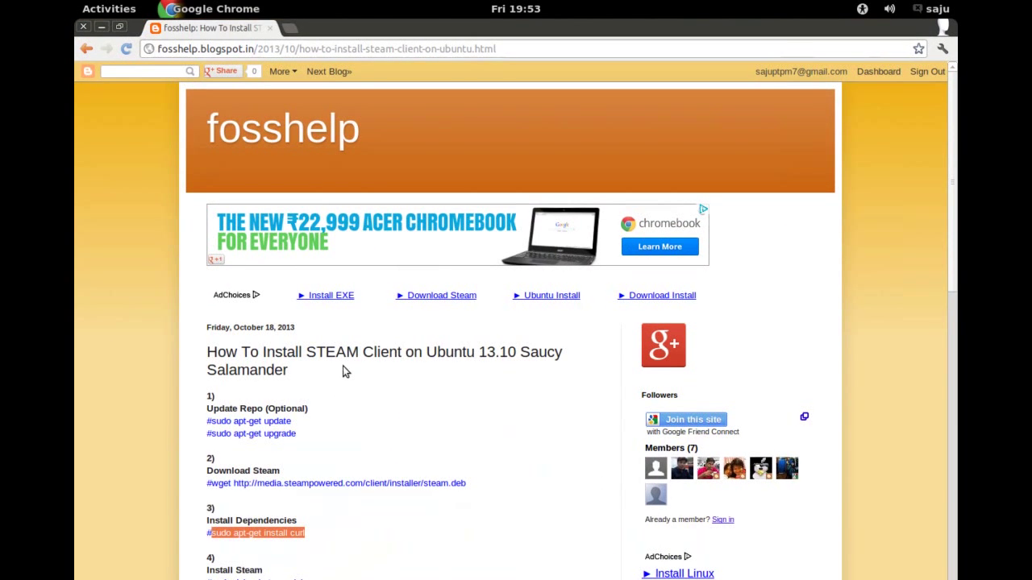
key(super)
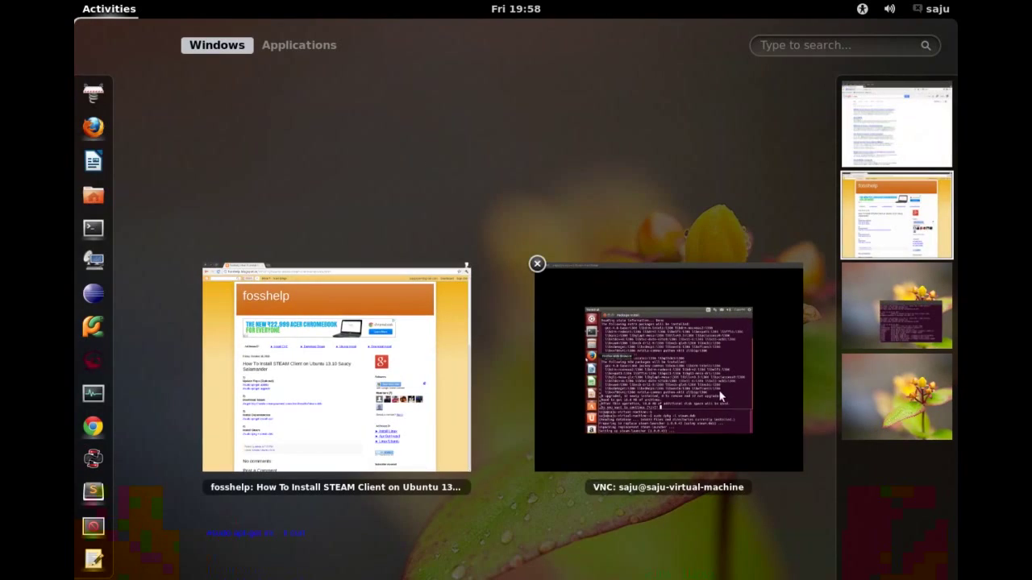
- Answer y at the 'Do you want to continue [Y/n]?' prompt to install Steam's packages
click(718, 389)
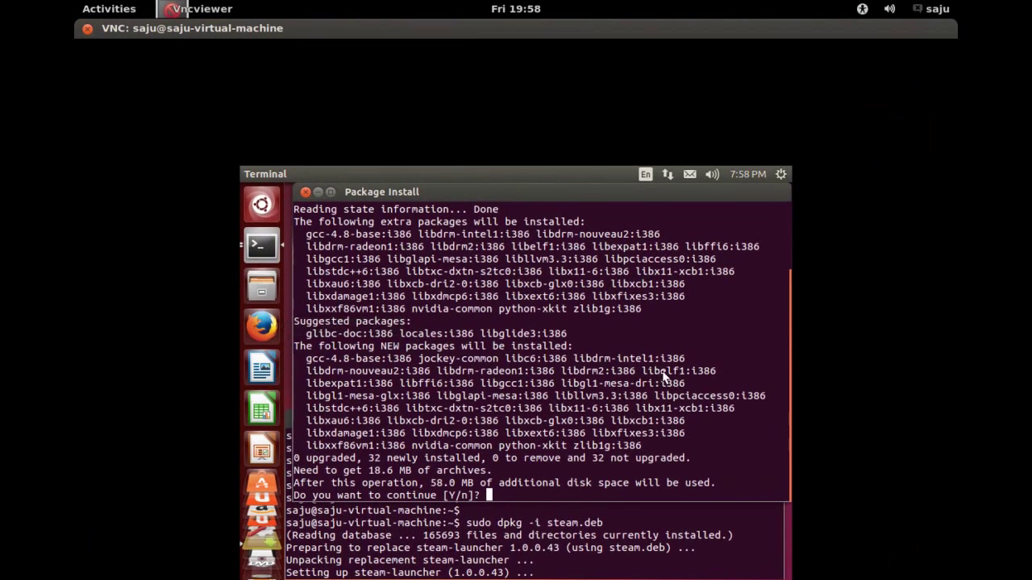
scroll(664, 376, up, 3)
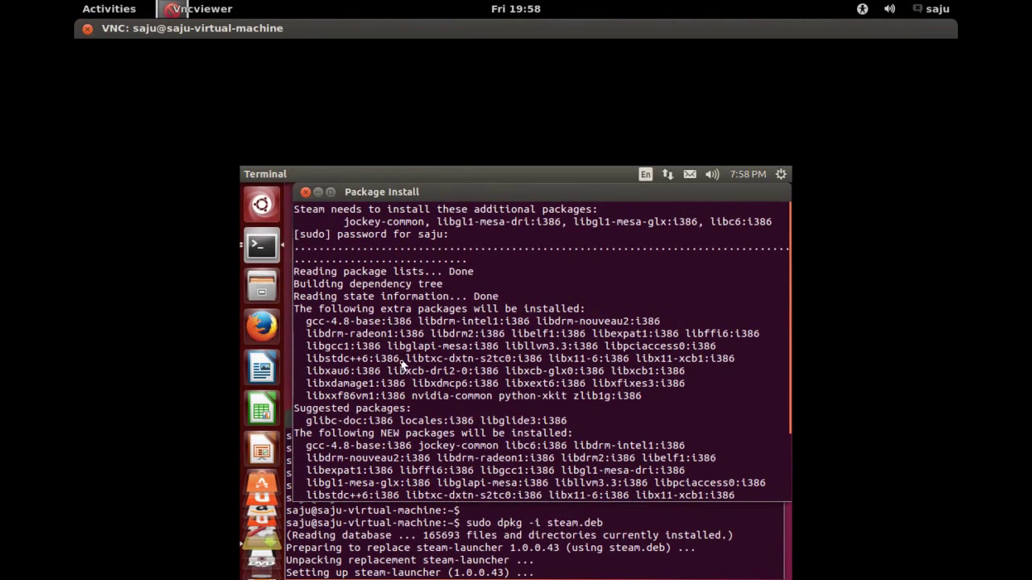
scroll(403, 375, down, 3)
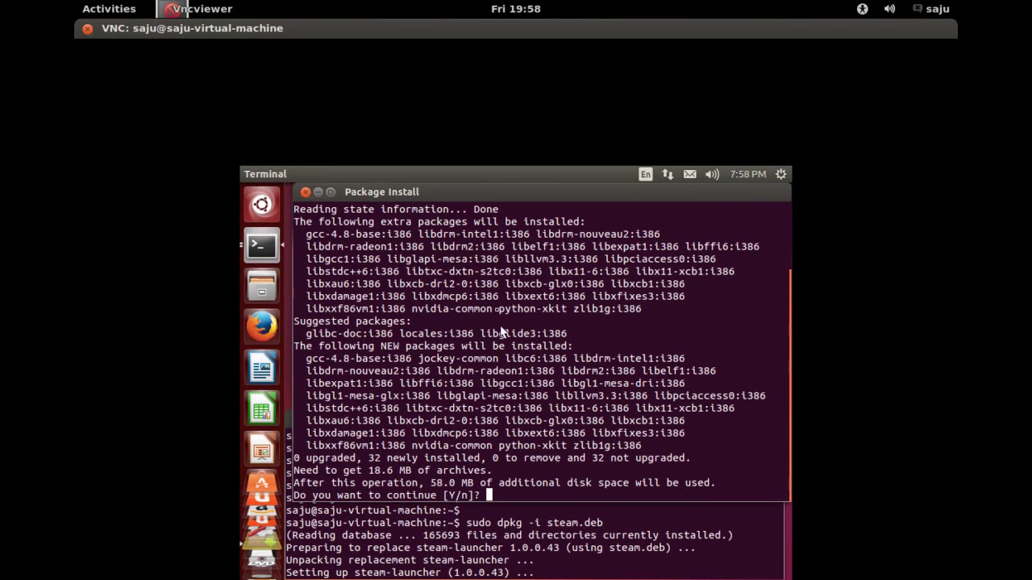
text(y)
key(Return)
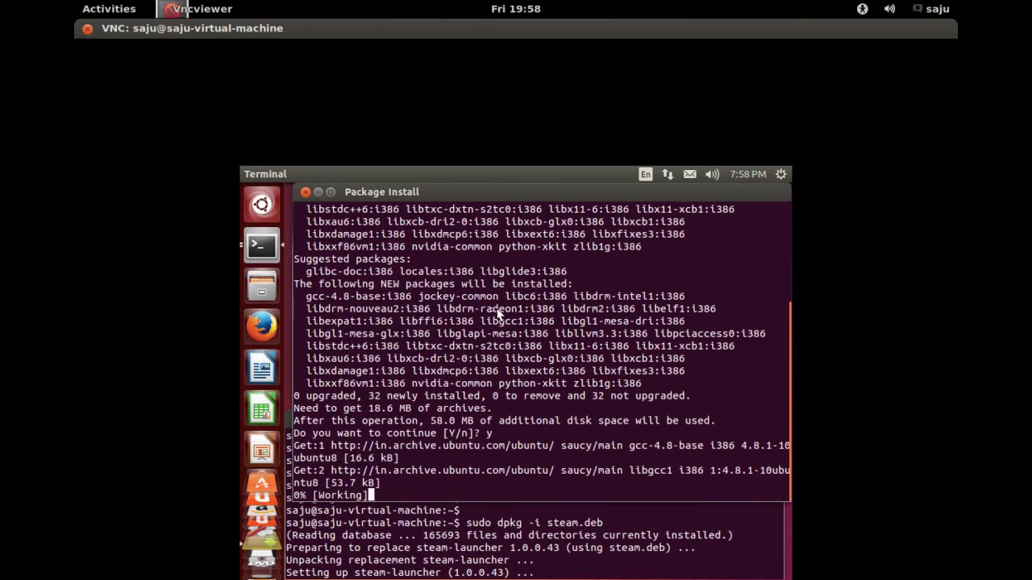
- Highlight the 18.6 MB download size and the 32 newly installed packages in the apt output
click(88, 8)
click(651, 394)
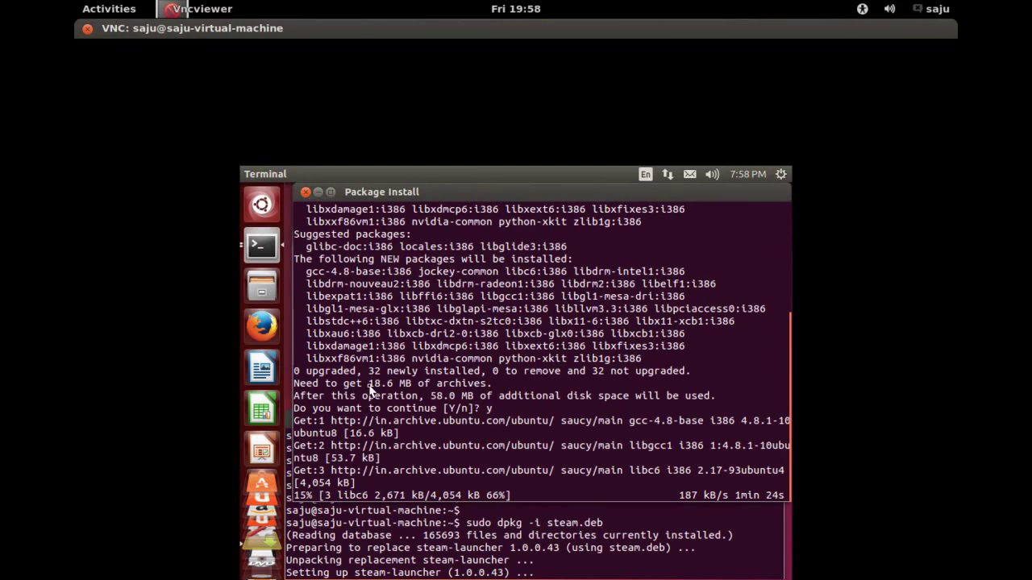
drag(367, 386, 486, 393)
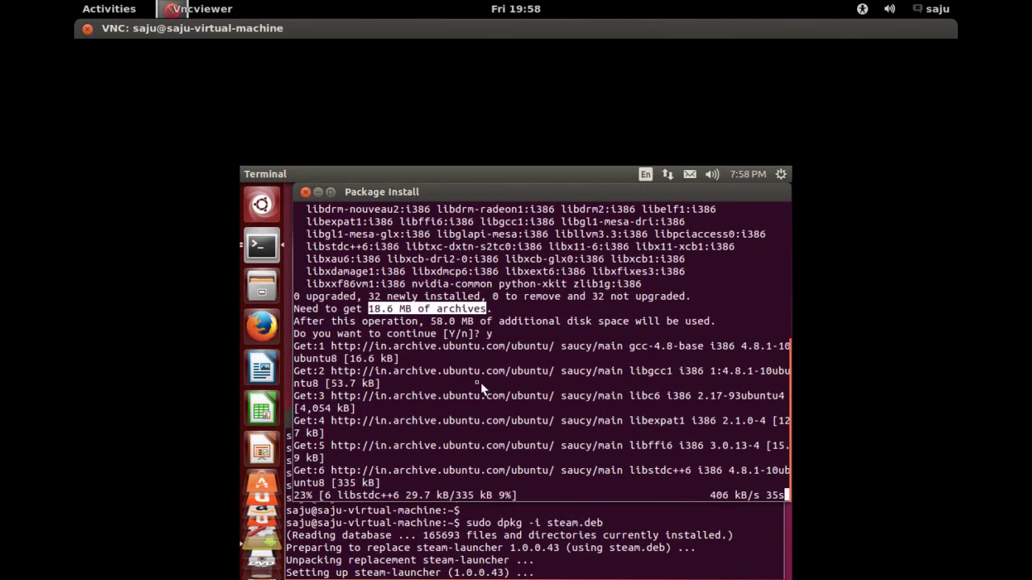
drag(371, 300, 480, 301)
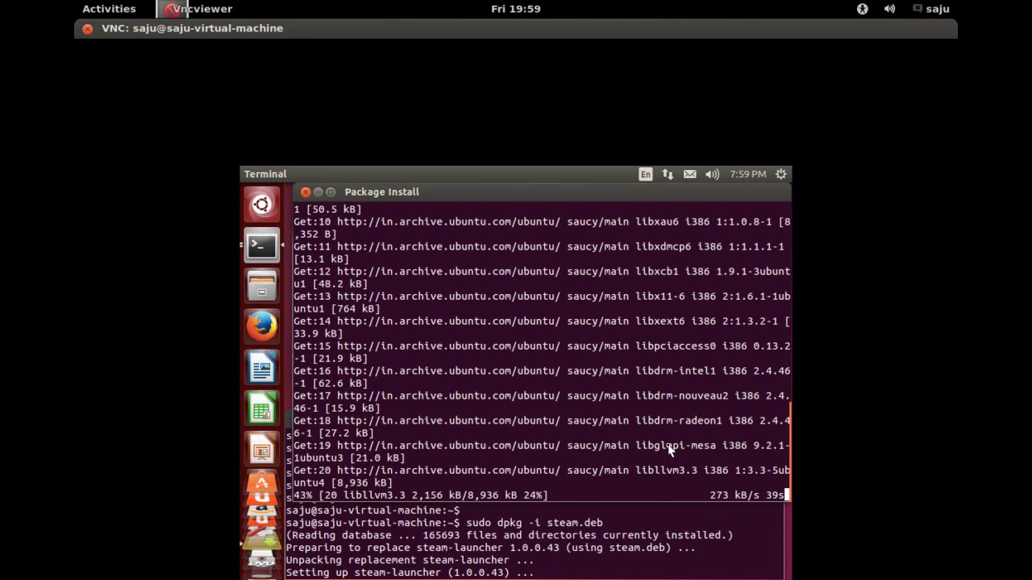
- Check the fosshelp guide, then cancel the 'System program problem detected' report
click(97, 8)
click(391, 407)
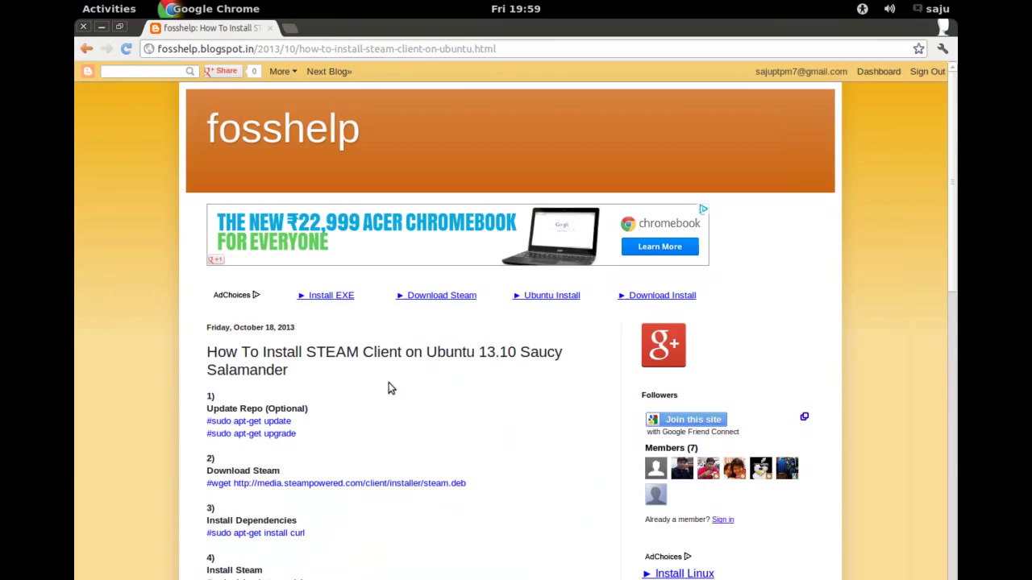
key(super)
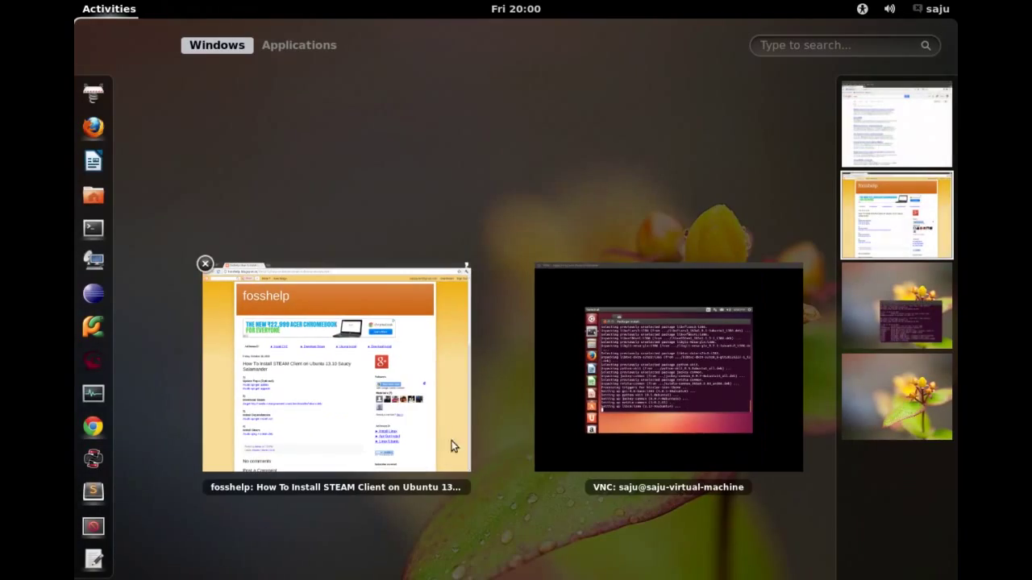
click(670, 405)
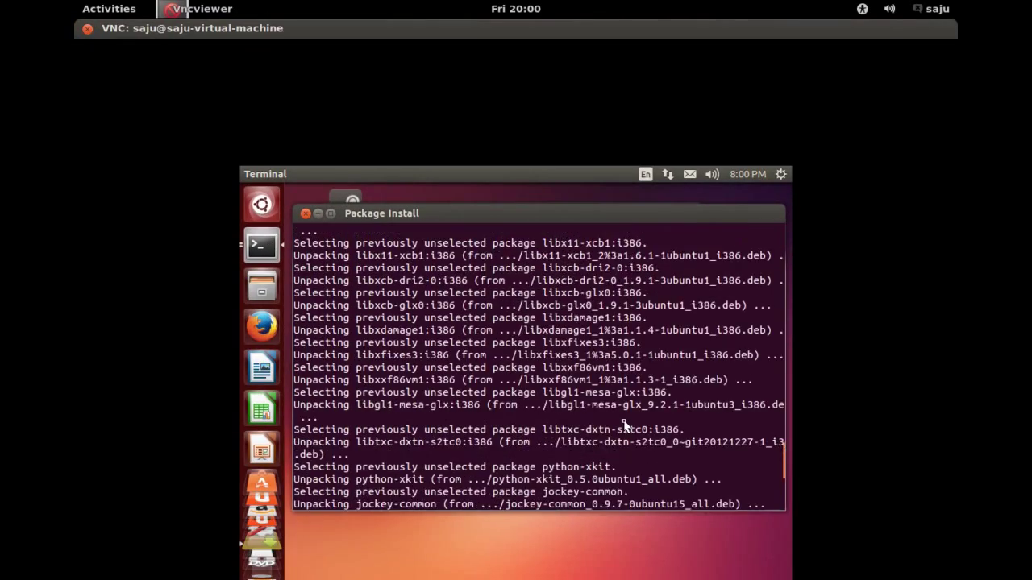
scroll(625, 426, up, 15)
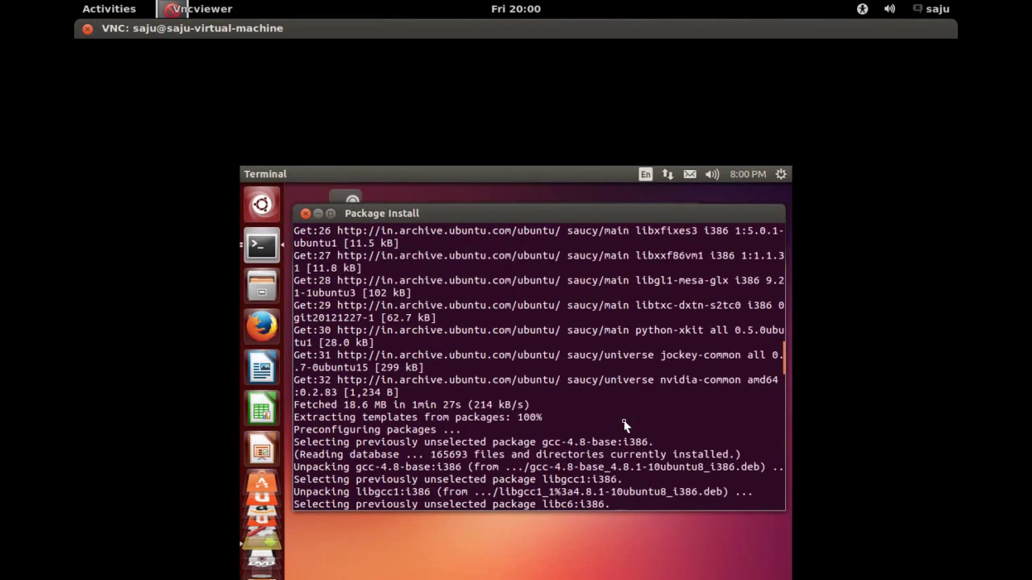
scroll(625, 426, up, 7)
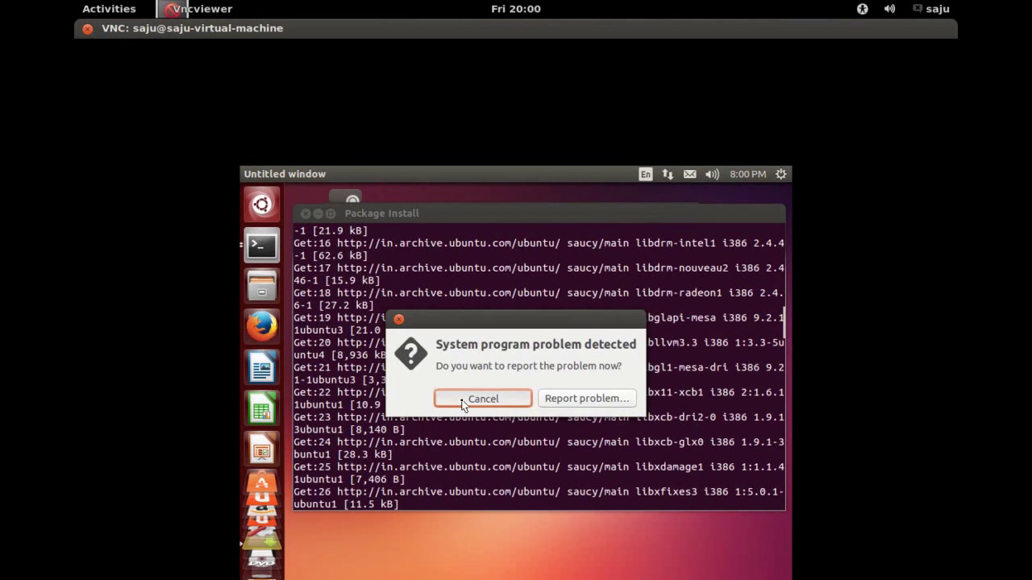
click(481, 398)
- Continue past 'Press return to continue' to close the finished package install
scroll(475, 401, up, 2)
scroll(488, 403, up, 1)
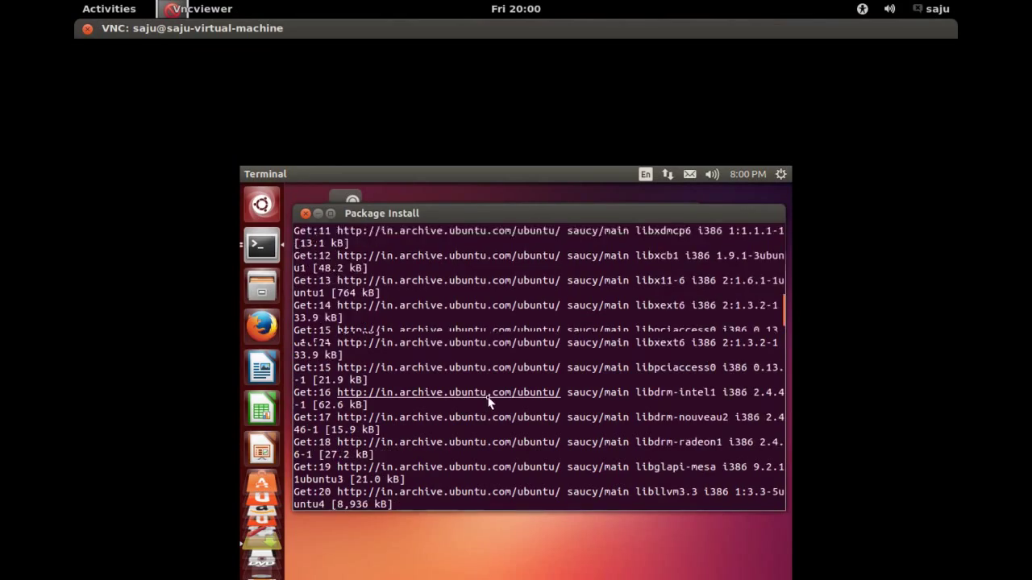
scroll(488, 403, down, 20)
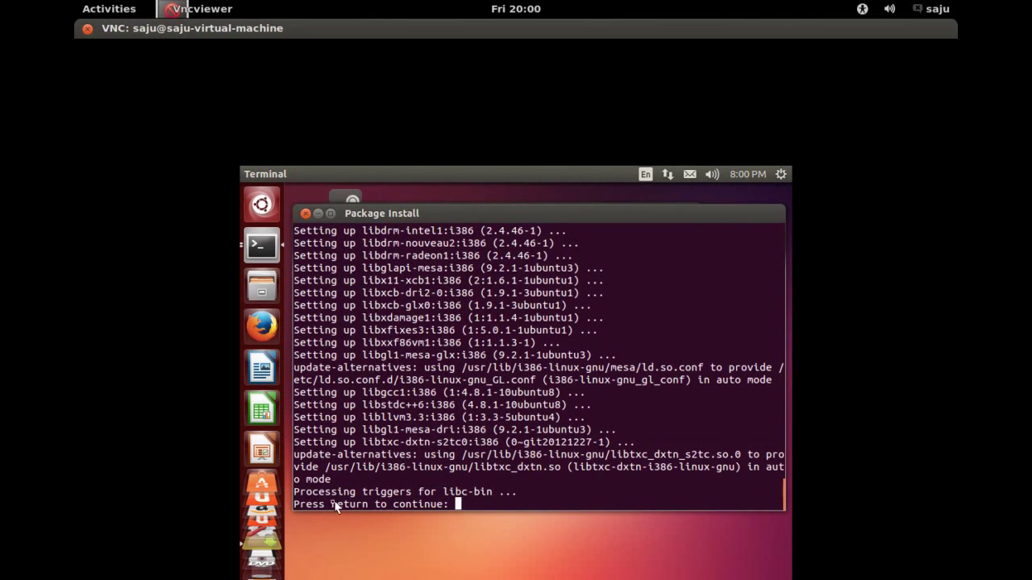
drag(296, 506, 453, 503)
click(538, 500)
key(Return)
key(Return)
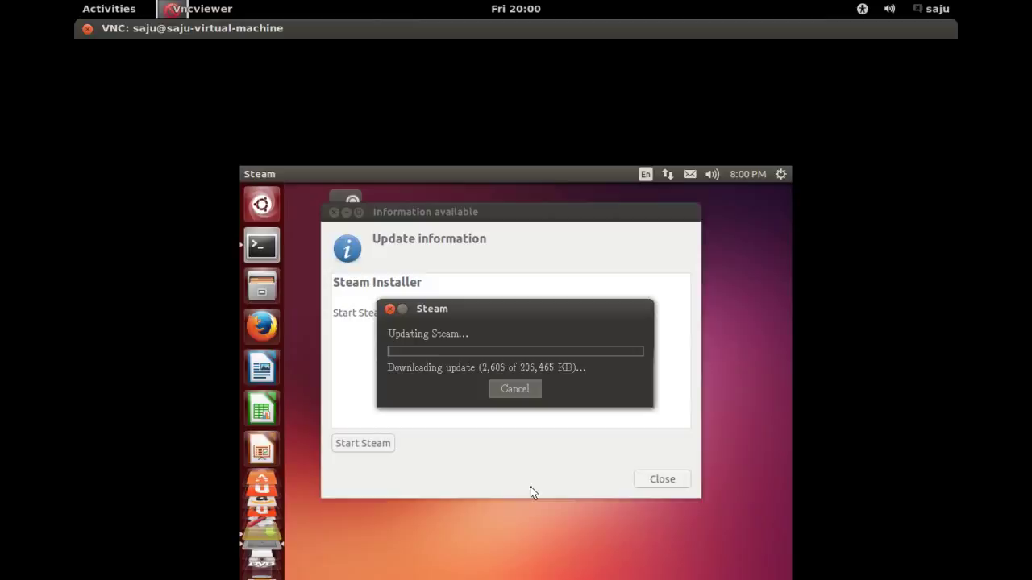
- Alternate between the fosshelp guide and the VM while Steam's 206,465 KB update downloads
key(super)
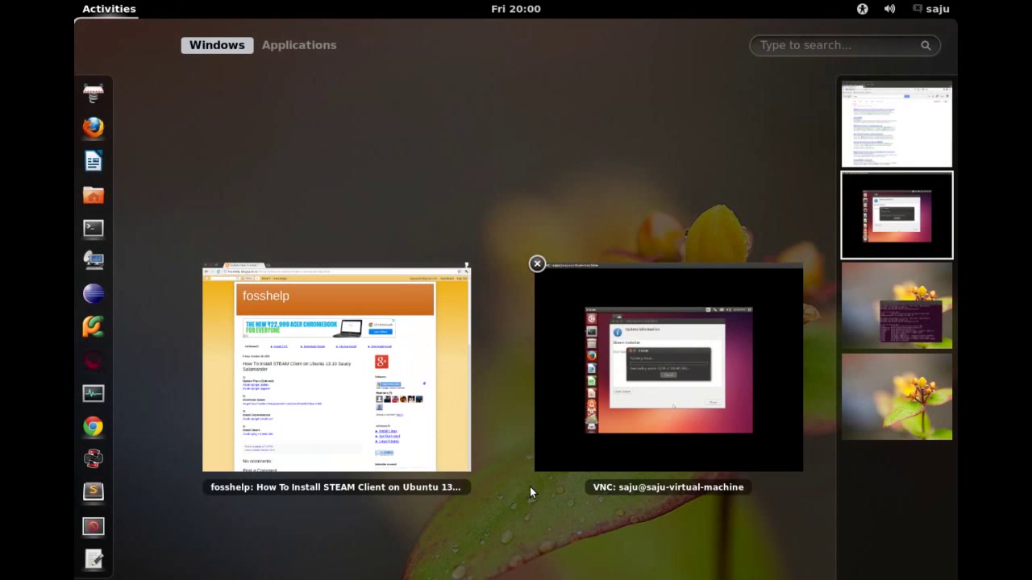
key(super)
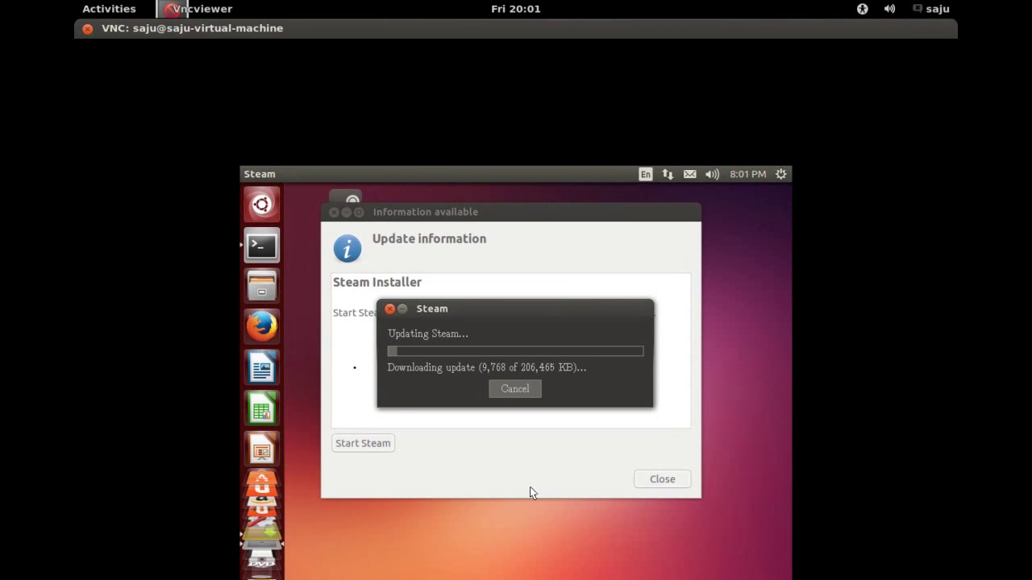
key(super)
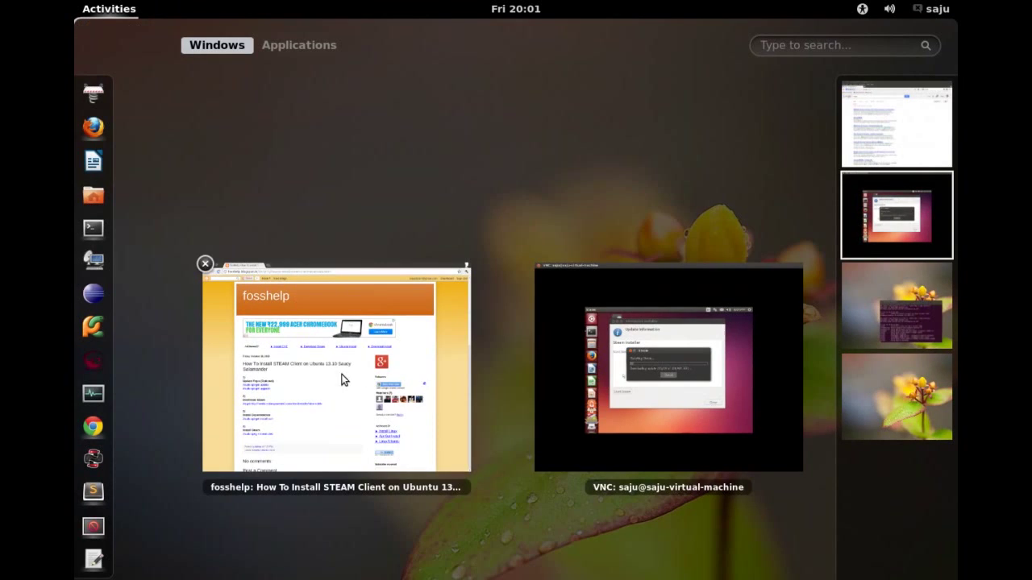
click(342, 378)
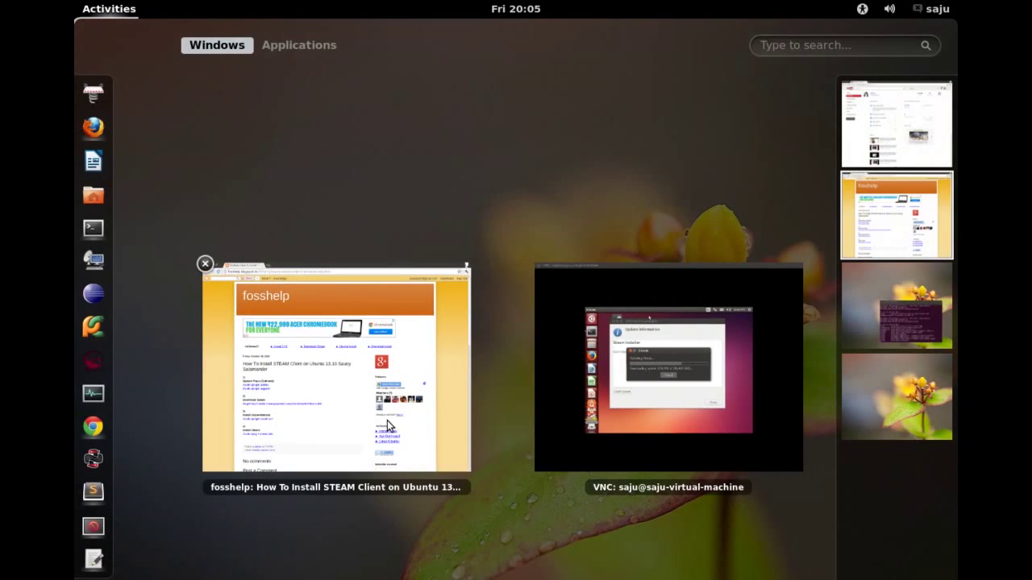
click(708, 407)
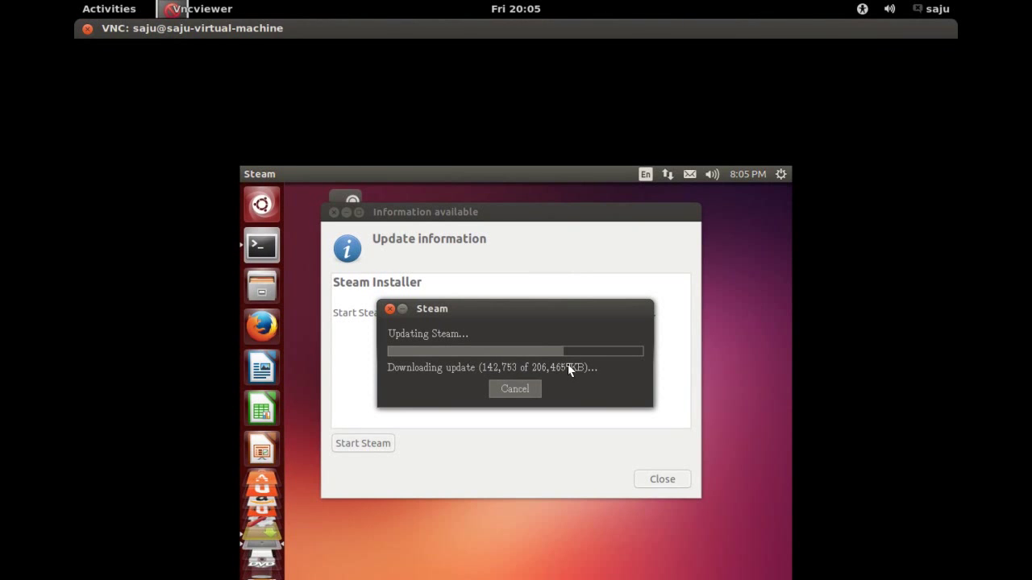
key(super)
click(347, 401)
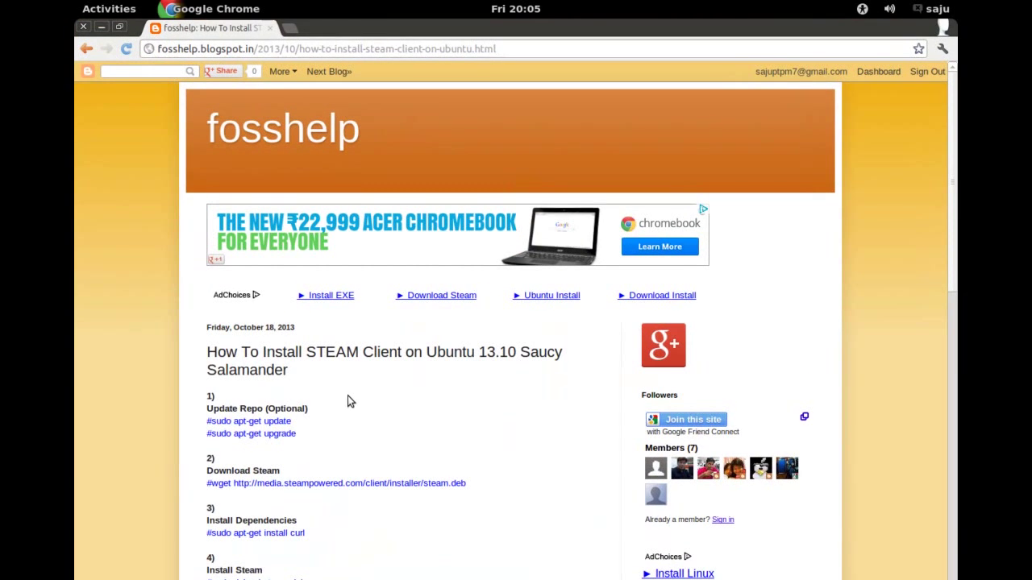
key(super)
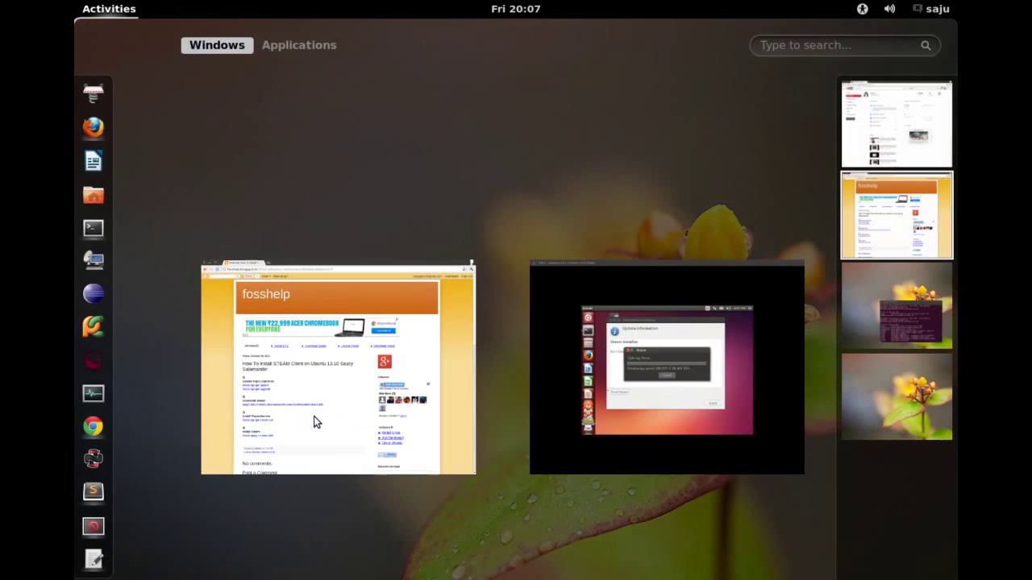
click(654, 394)
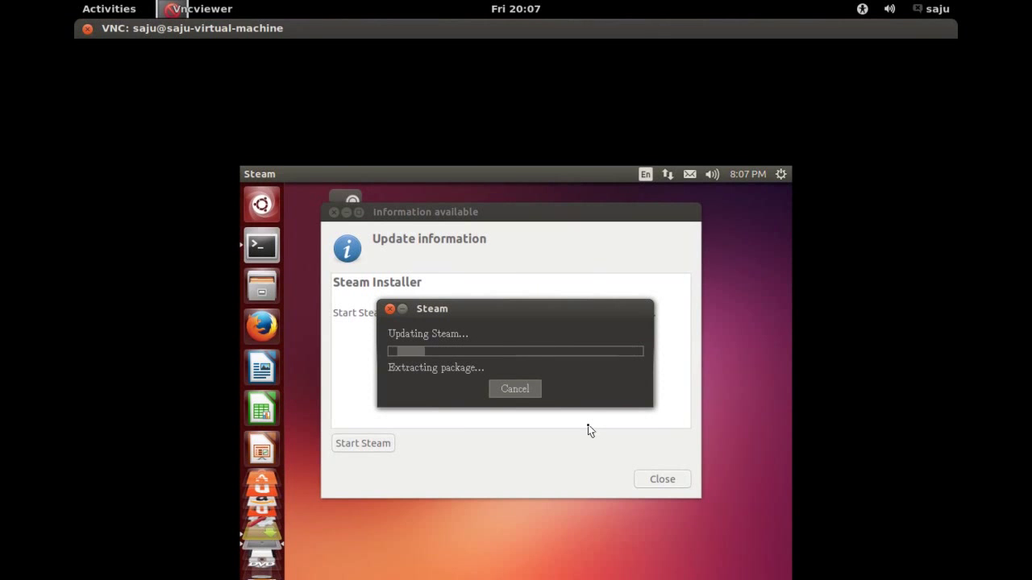
key(super)
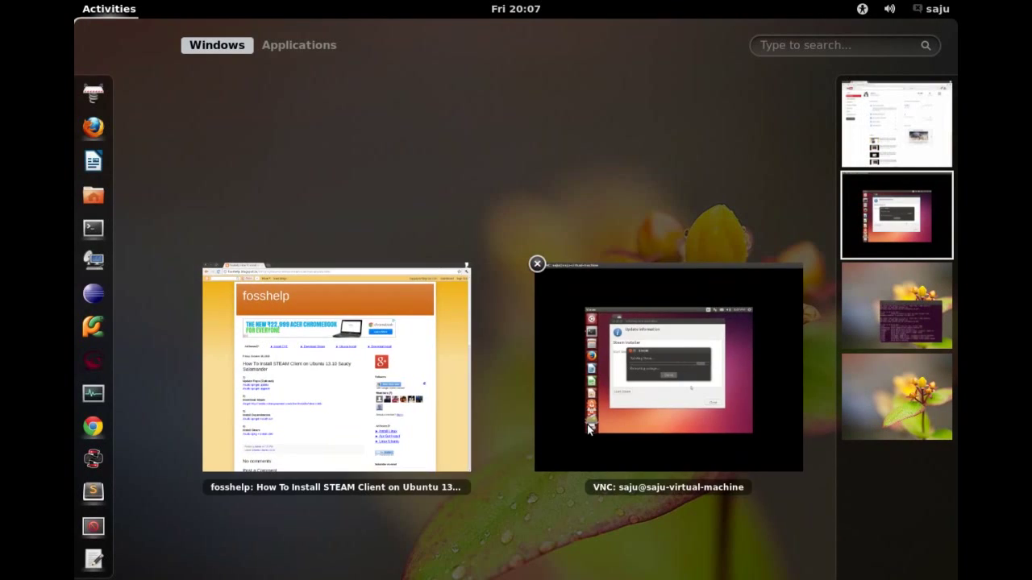
- Leave the Activities overview and return to the VM while Steam finishes unpacking
key(super)
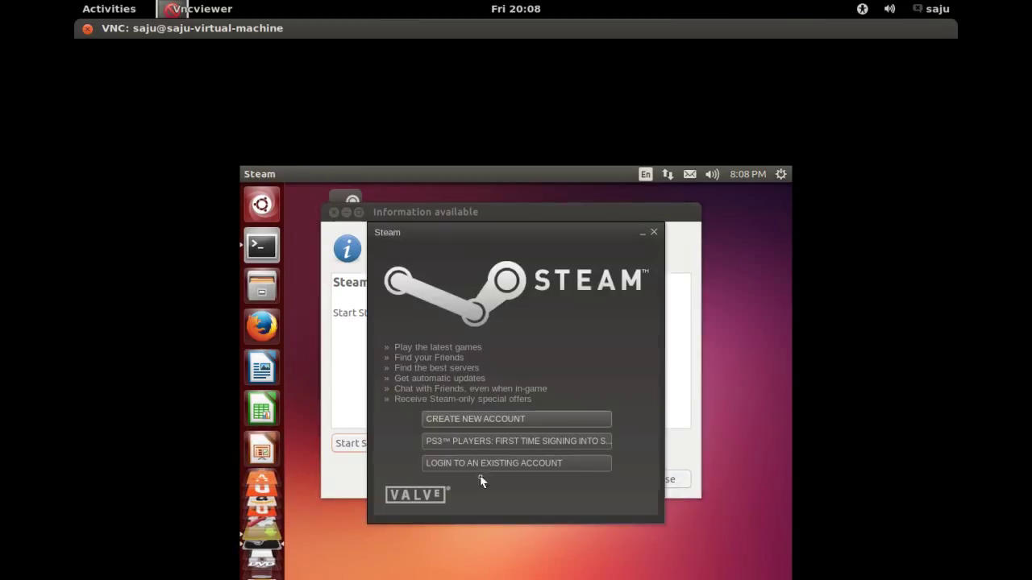
- Log in to the existing Steam account with its account name and password, then close the information window
mouse_move(464, 233)
mouse_down()
mouse_move(532, 248)
mouse_move(516, 274)
mouse_move(490, 271)
mouse_move(476, 240)
mouse_up()
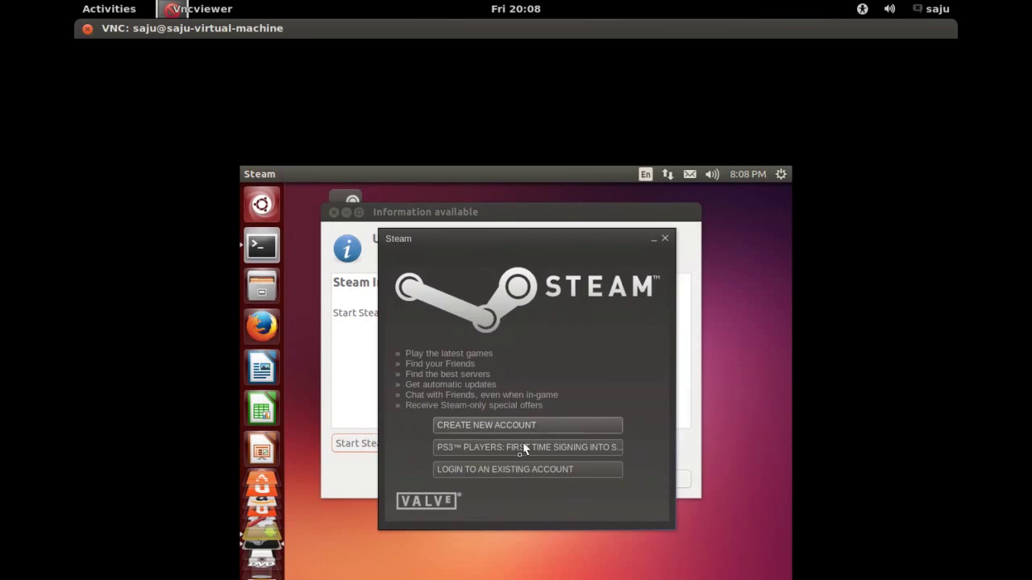
click(502, 473)
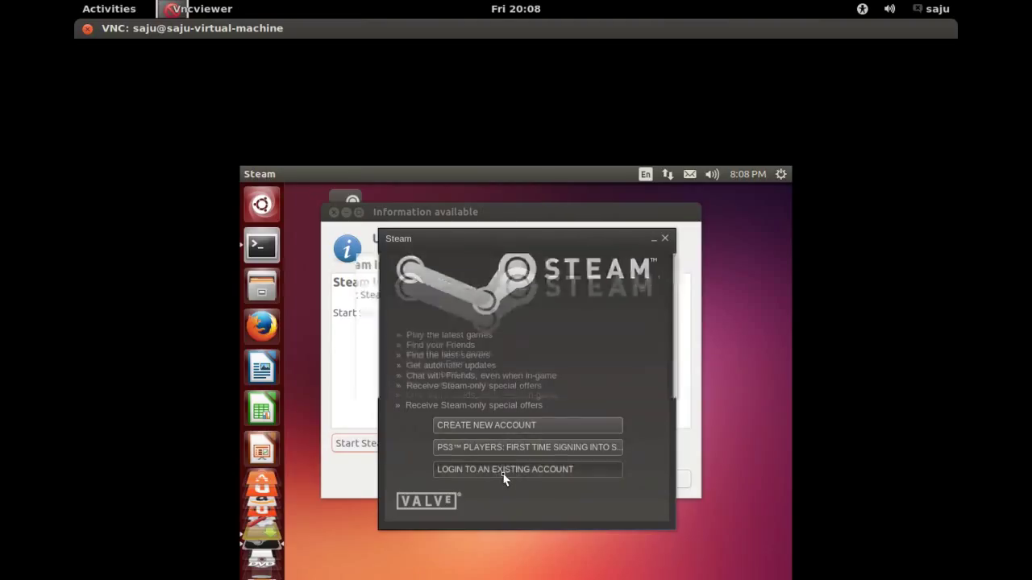
text(sajup)
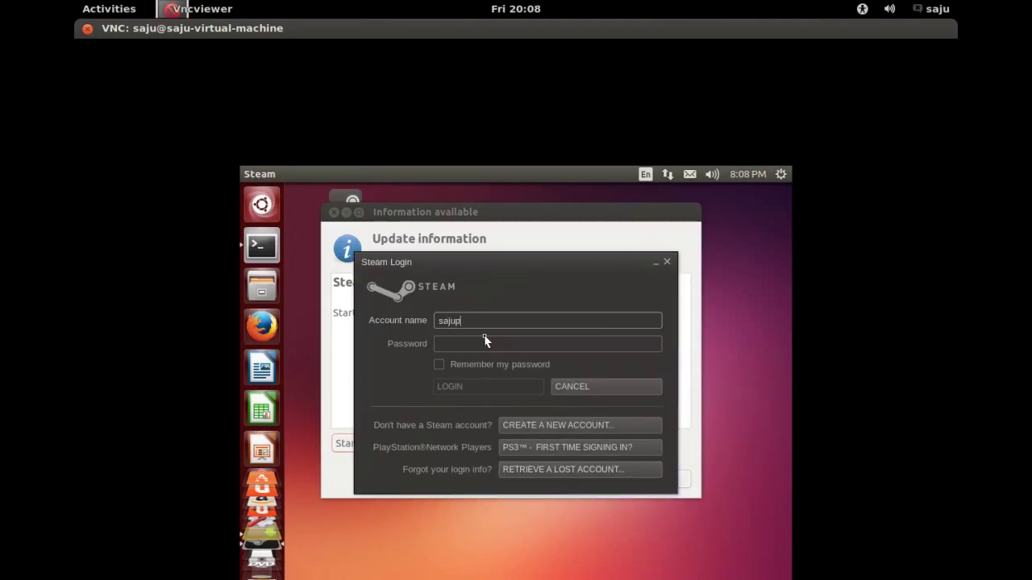
text(tpm)
key(Tab)
text(******)
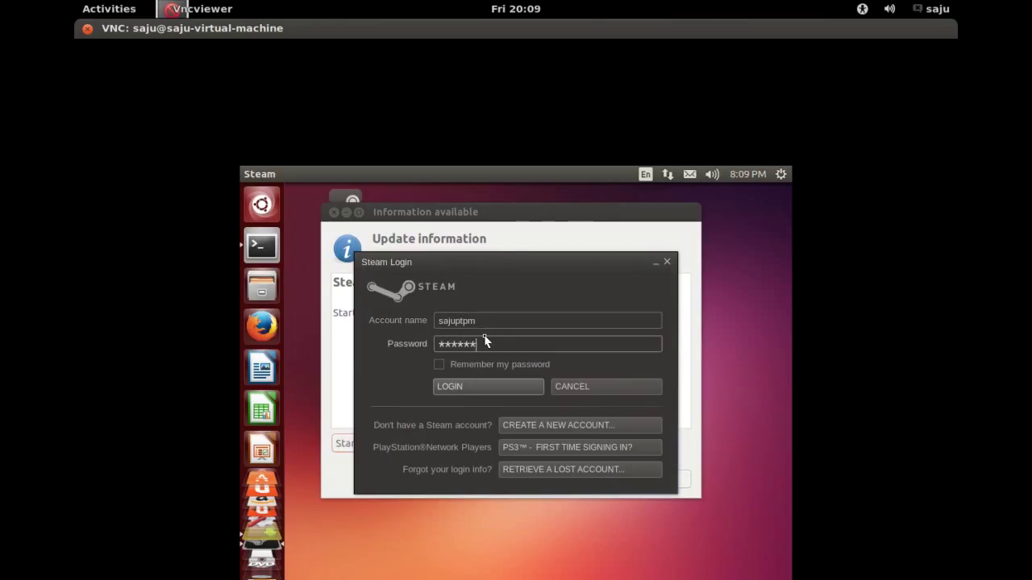
text(****)
click(516, 388)
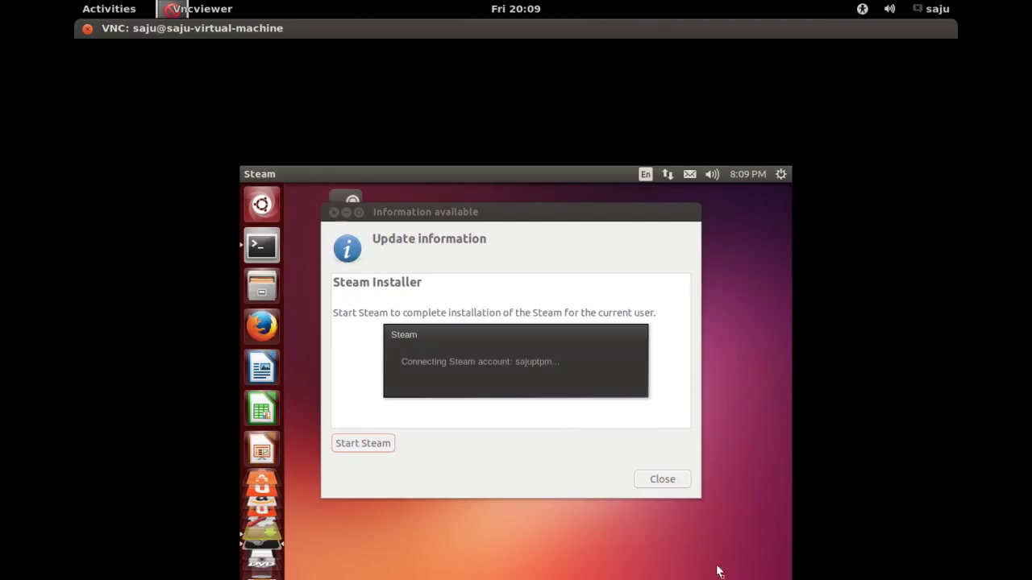
click(673, 484)
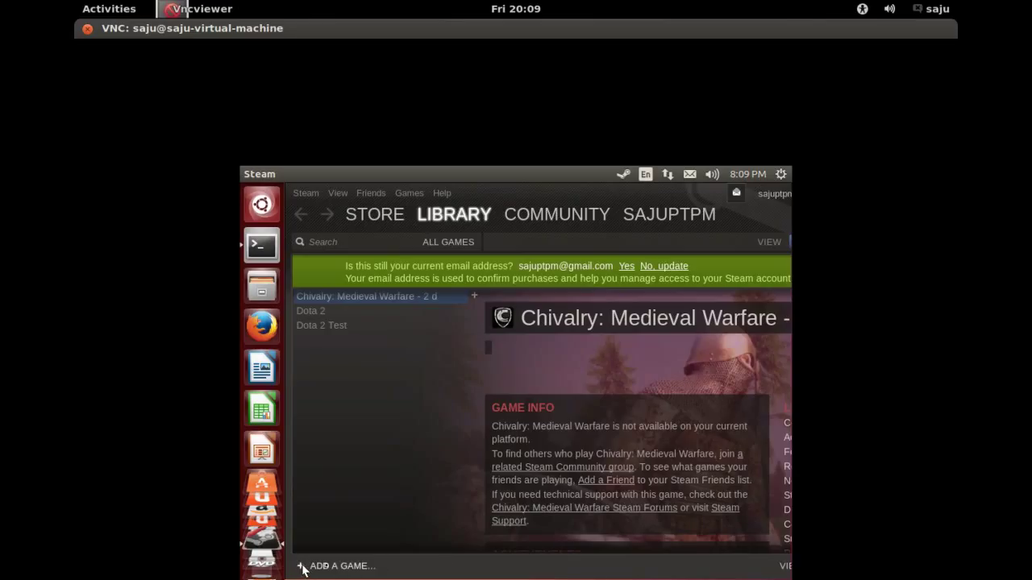
- Open the Steam Store via ADD A GAME and go to Linux games, then Free to Play
click(338, 567)
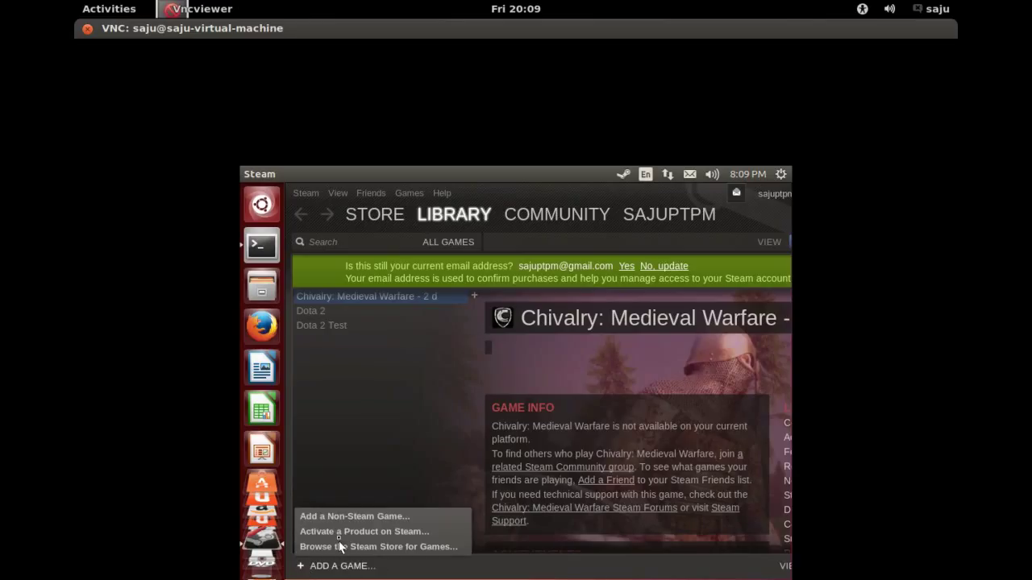
click(391, 548)
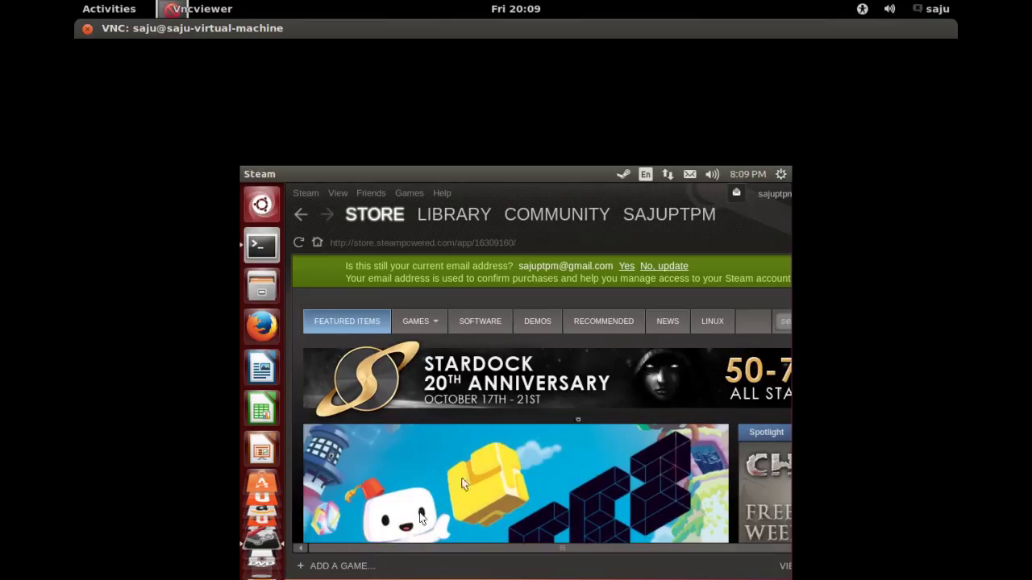
click(714, 327)
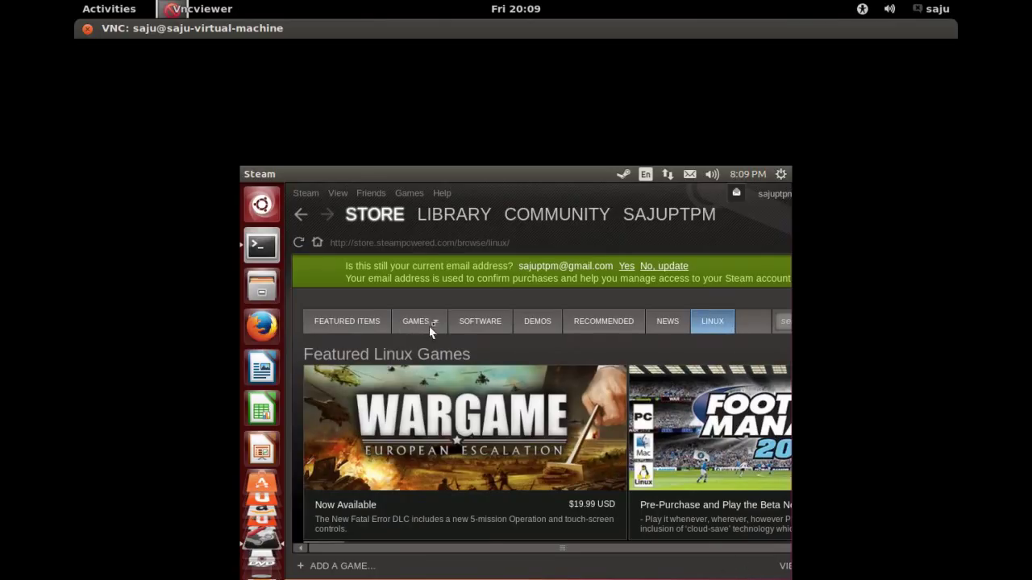
mouse_move(436, 323)
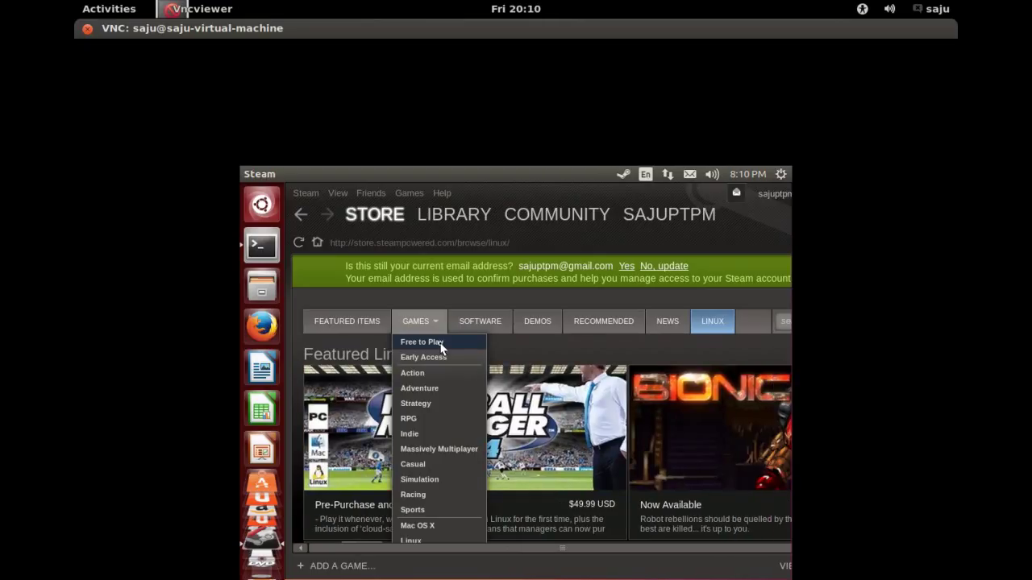
click(442, 347)
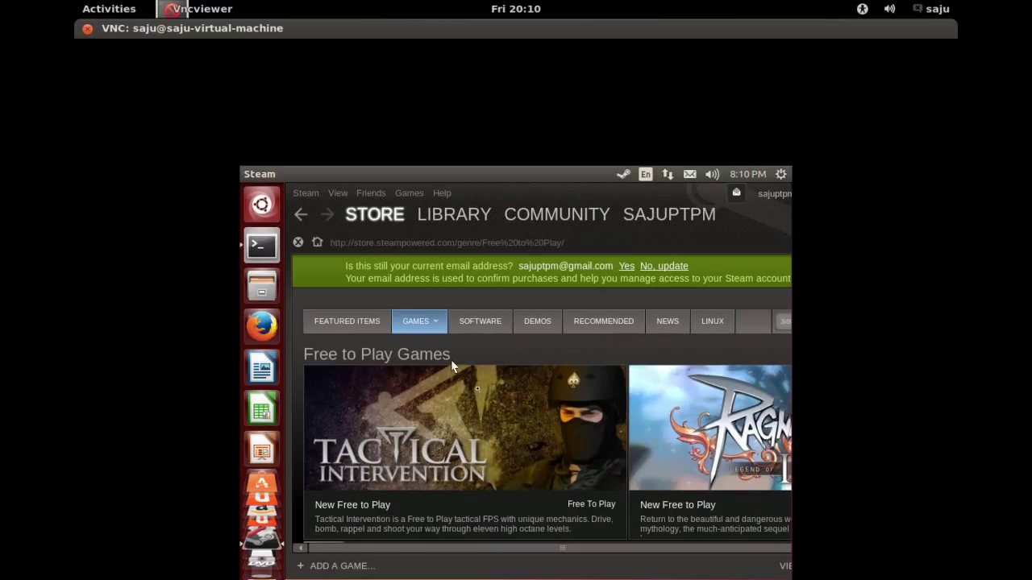
- Scroll the Free to Play list past Solstice Arena down to War Thunder
scroll(489, 400, down, 2)
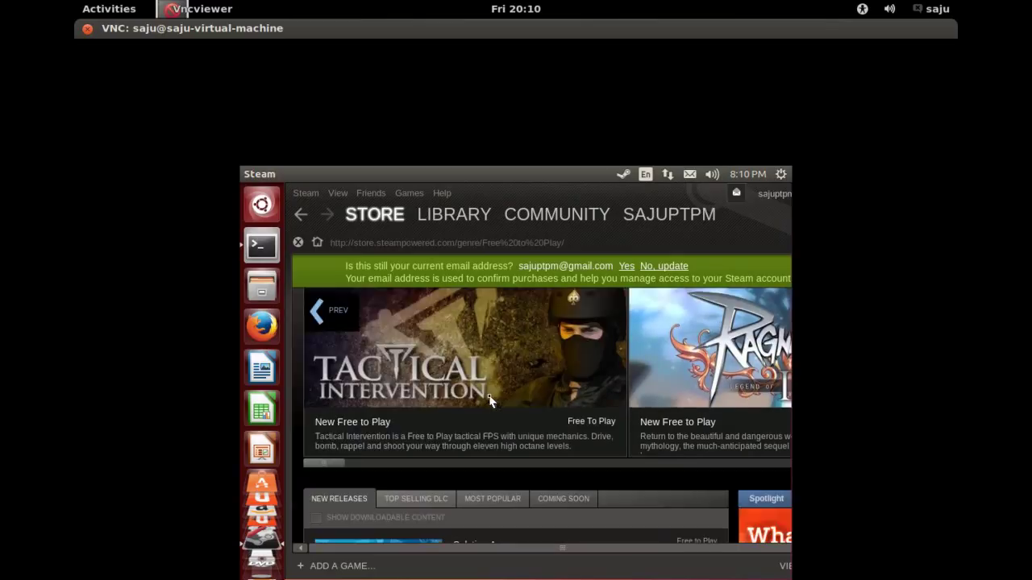
scroll(489, 401, down, 2)
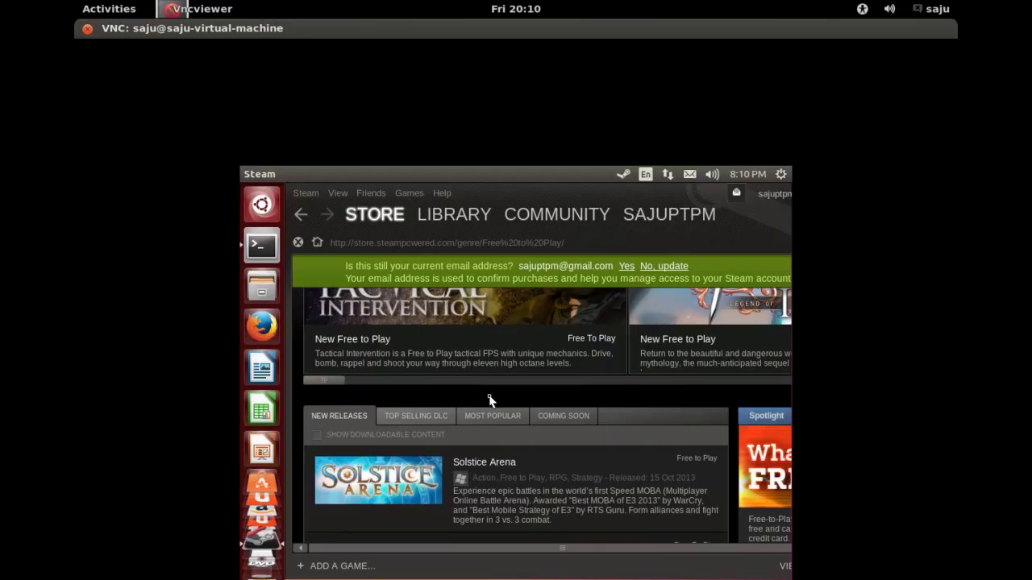
scroll(489, 401, down, 2)
mouse_move(489, 400)
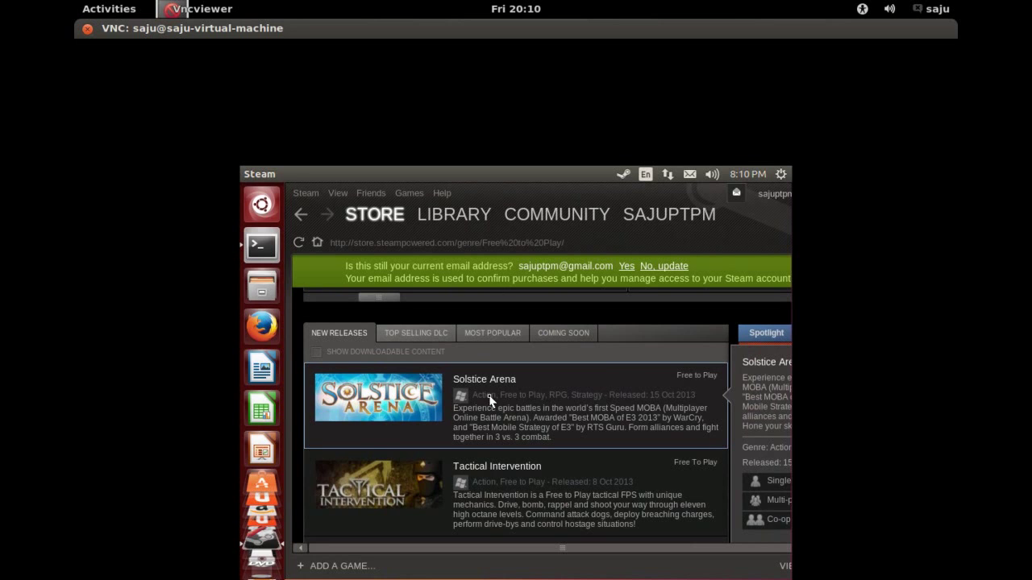
scroll(489, 401, up, 2)
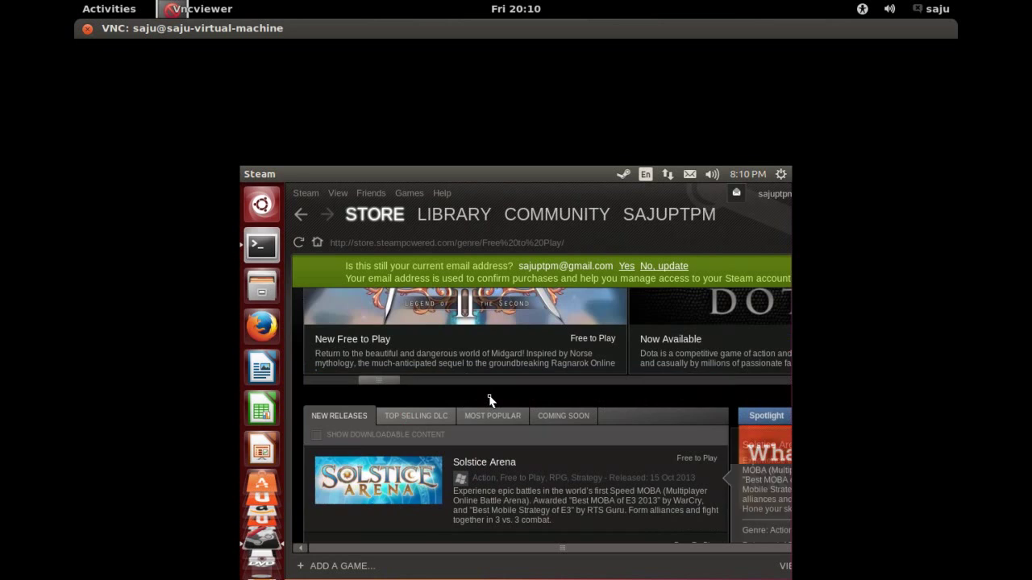
scroll(489, 401, down, 2)
scroll(489, 400, down, 6)
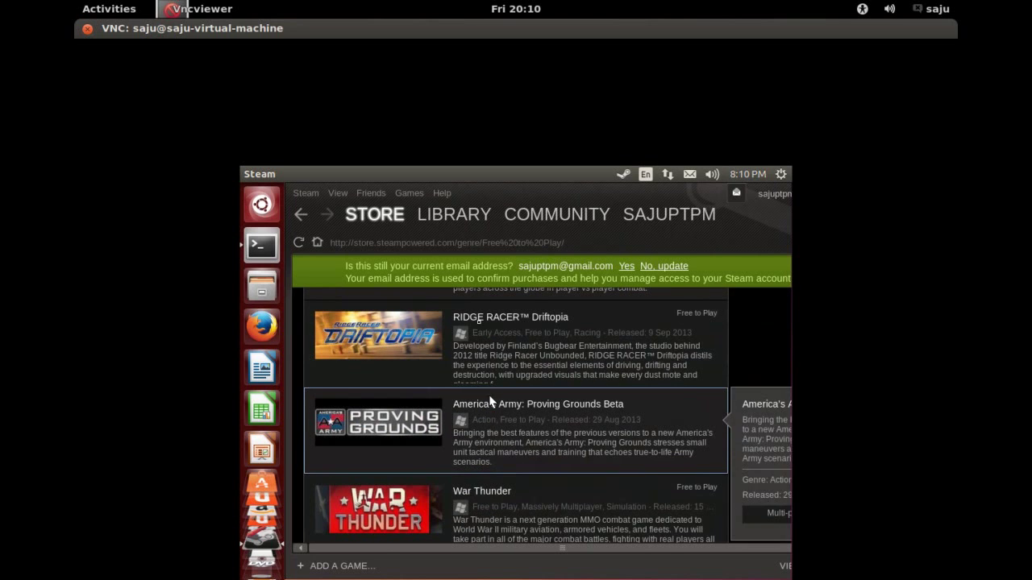
click(436, 194)
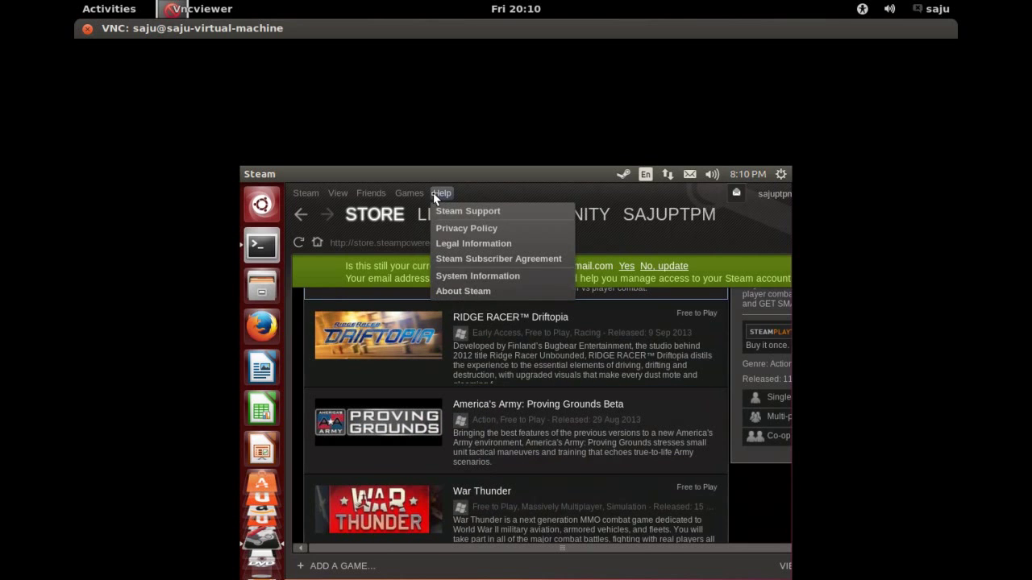
click(467, 292)
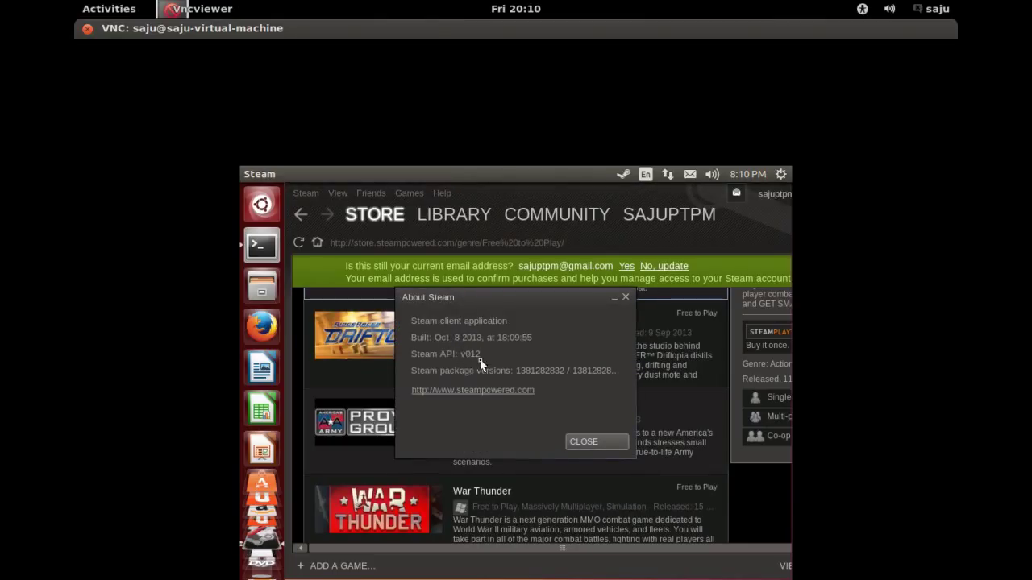
click(594, 442)
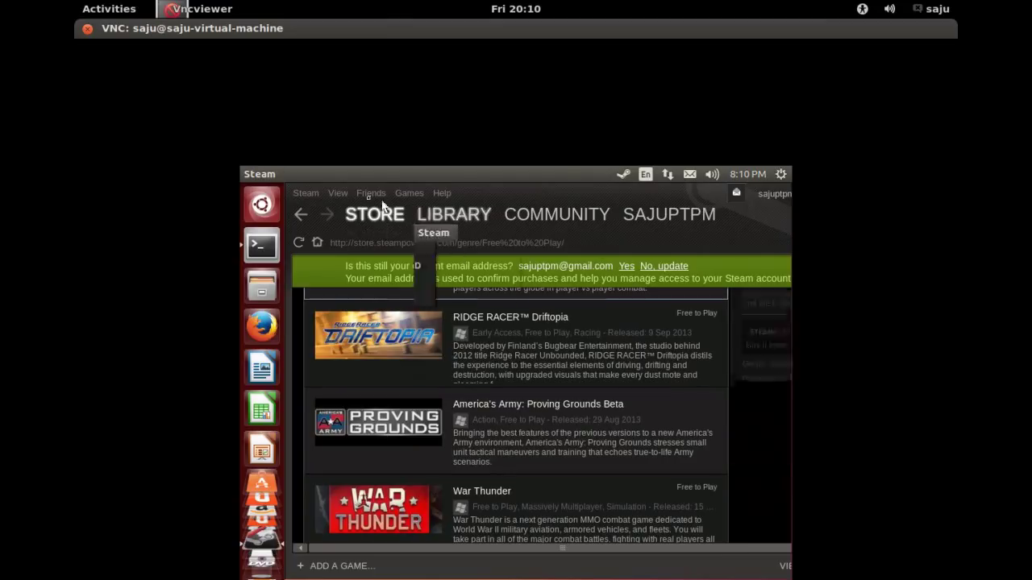
- Check the account menu, cancel Steam > Go Offline..., then quit via Steam > Exit
click(786, 198)
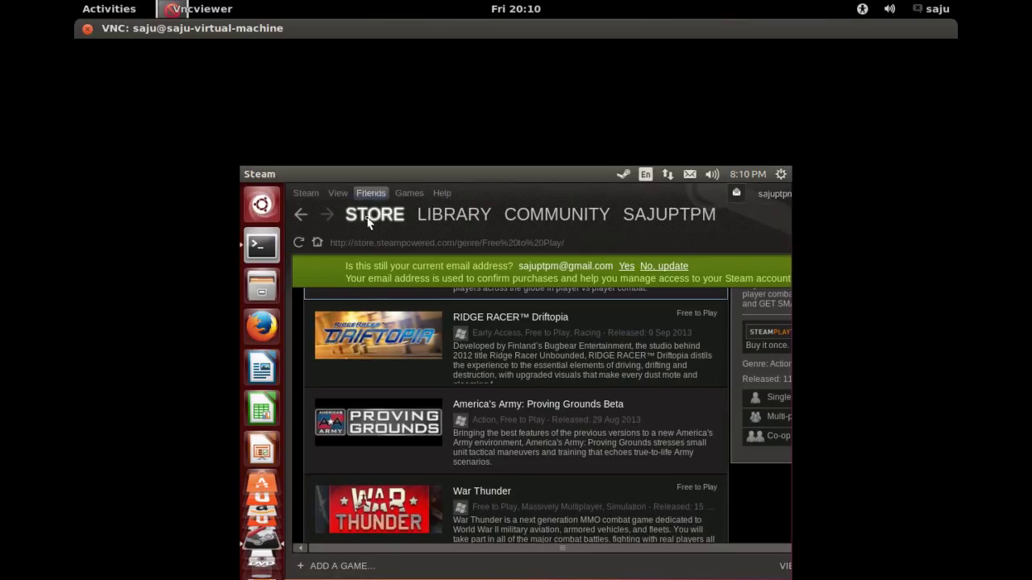
mouse_move(347, 221)
click(304, 194)
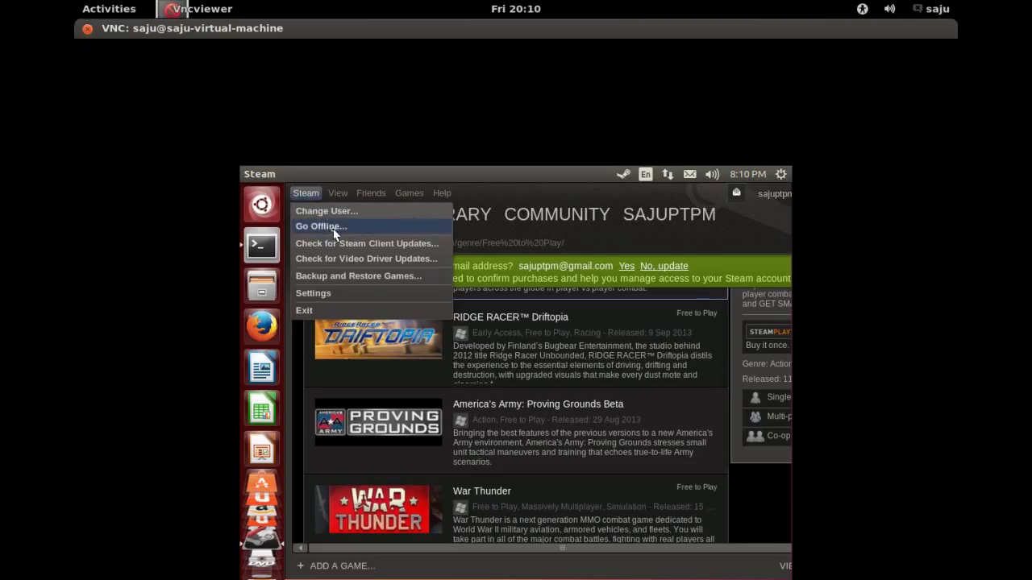
click(331, 226)
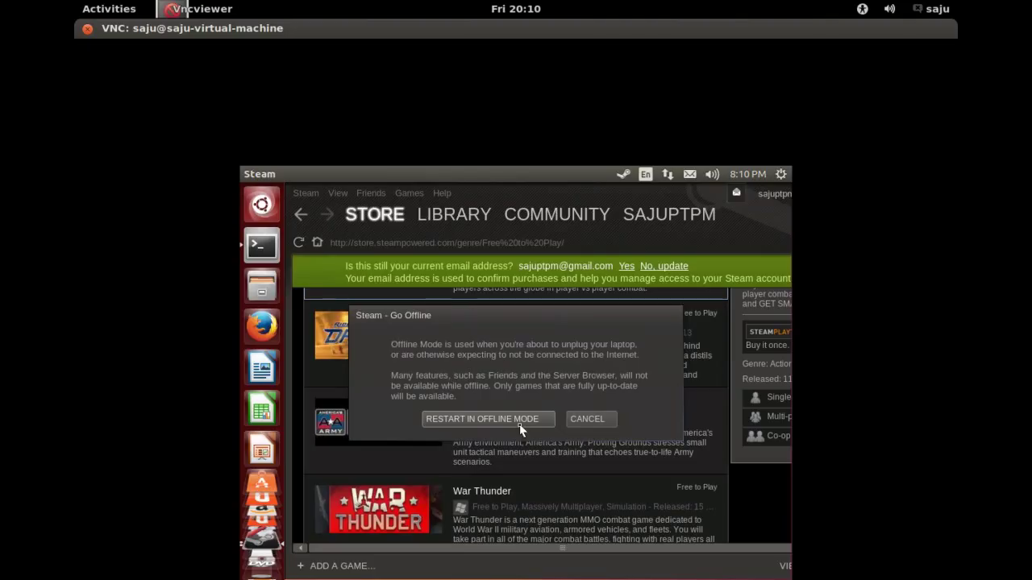
click(588, 419)
click(306, 193)
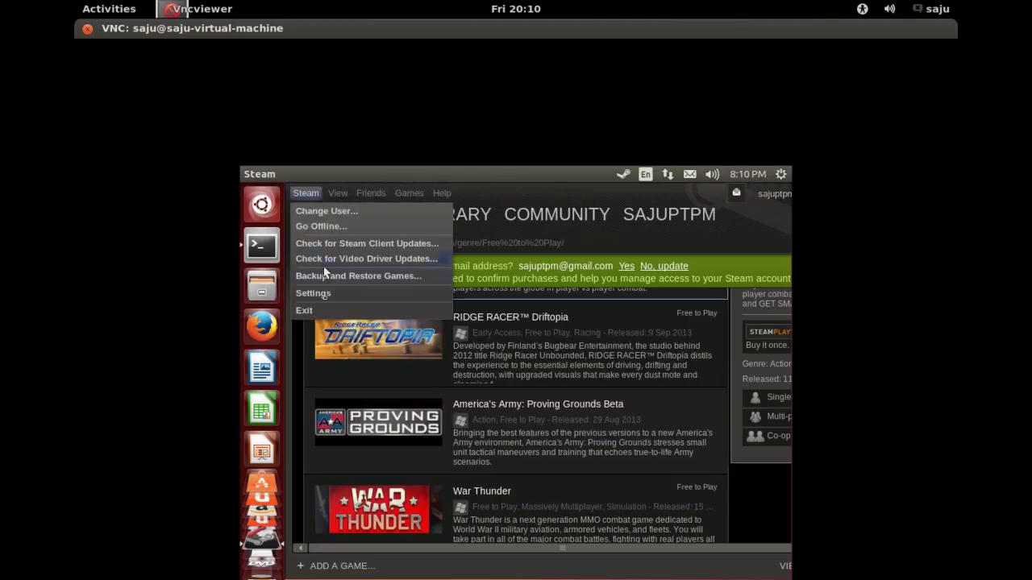
click(326, 313)
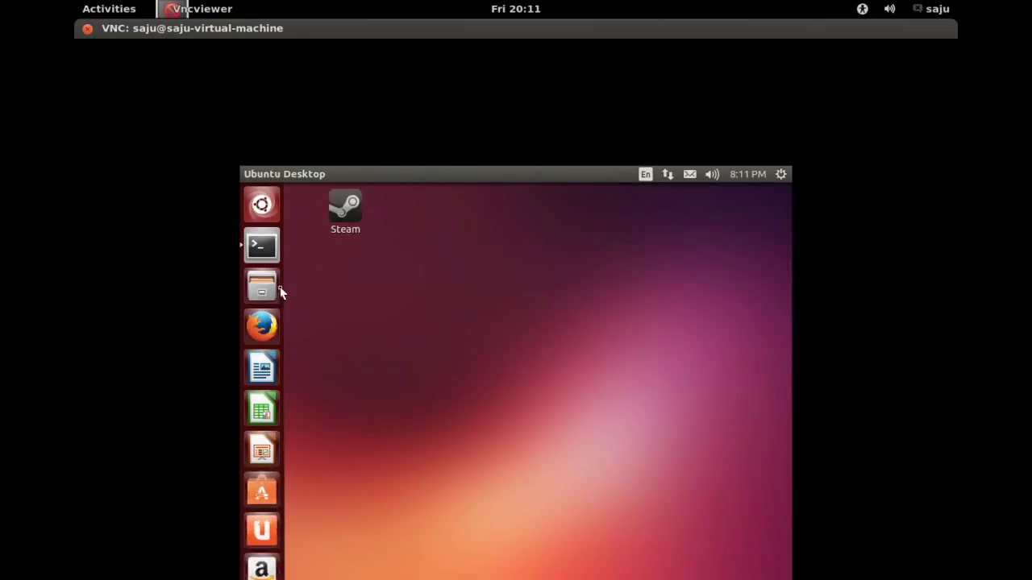
- Move the Steam desktop icon down-right, deselect it, and bring up the window overview showing the fosshelp guide
drag(352, 219, 394, 299)
click(479, 298)
key(super)
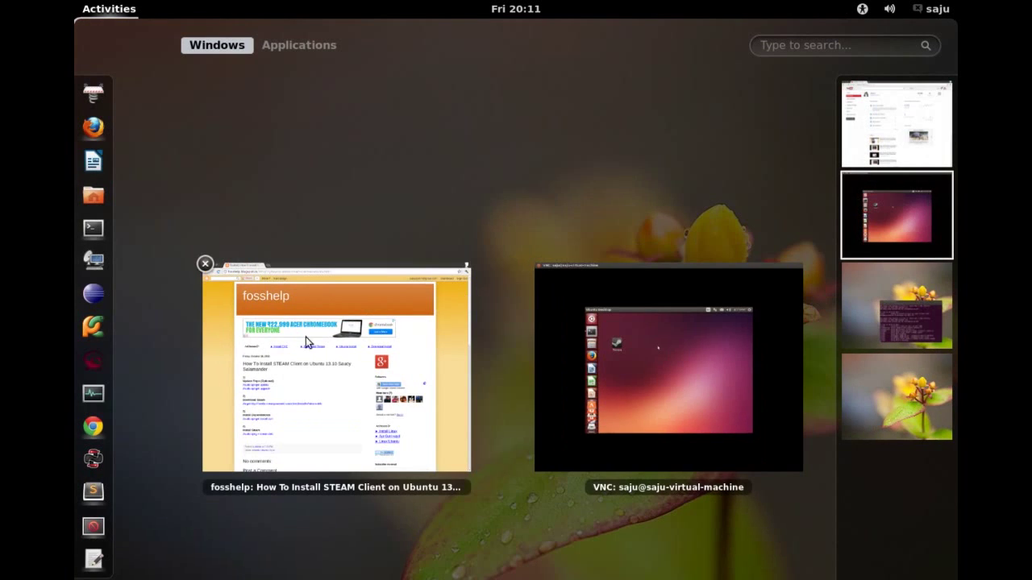